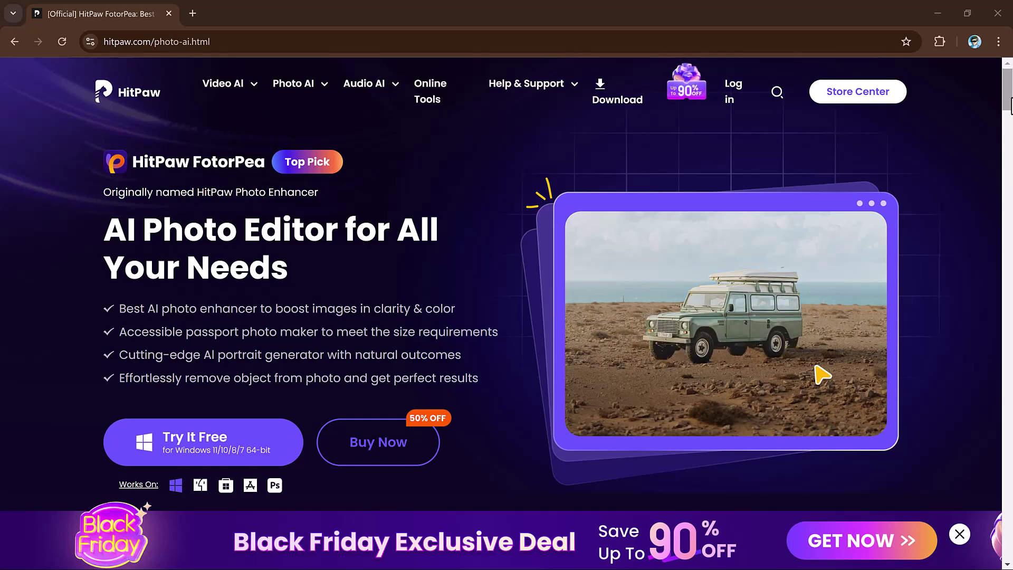
Scroll through the Home feature gallery to the bottom and back up
{"action": "scroll", "coordinate": [1011, 108], "scroll_direction": "down", "scroll_amount": 2}
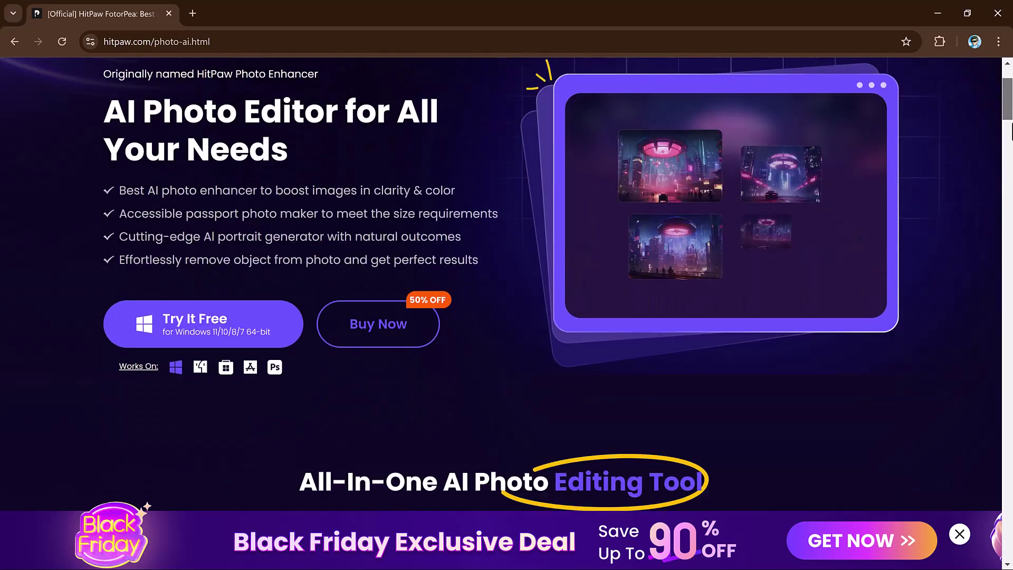
{"action": "scroll", "coordinate": [1011, 131], "scroll_direction": "down", "scroll_amount": 7}
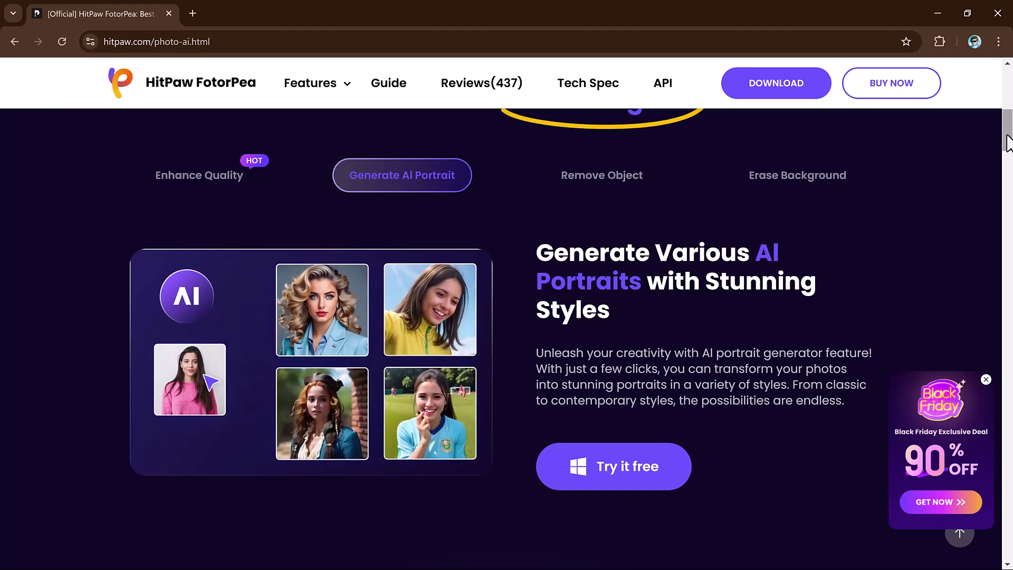
{"action": "scroll", "coordinate": [1008, 143], "scroll_direction": "down", "scroll_amount": 14}
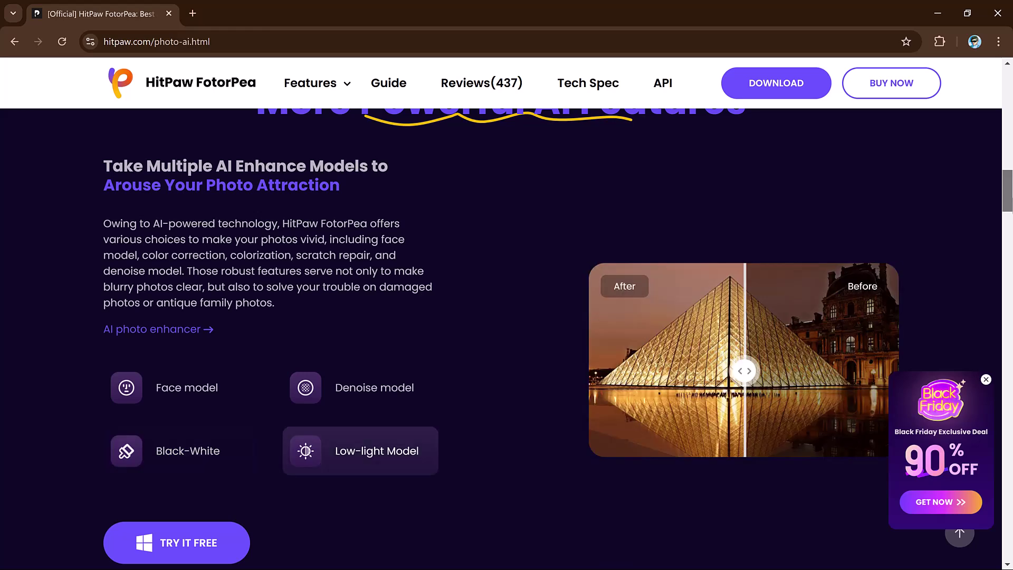
{"action": "scroll", "coordinate": [558, 344], "scroll_direction": "down", "scroll_amount": 11}
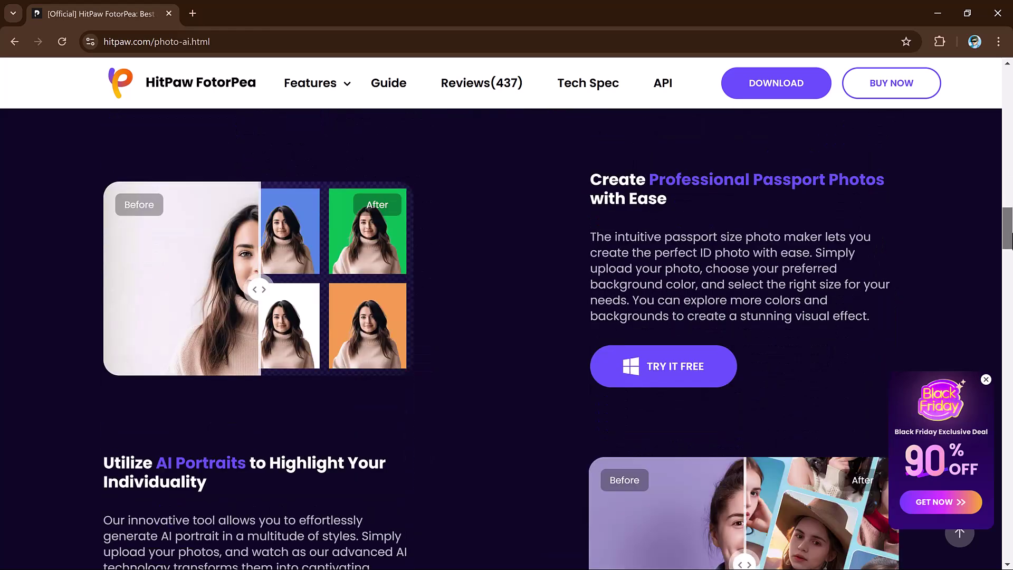
{"action": "scroll", "coordinate": [528, 317], "scroll_direction": "down", "scroll_amount": 5}
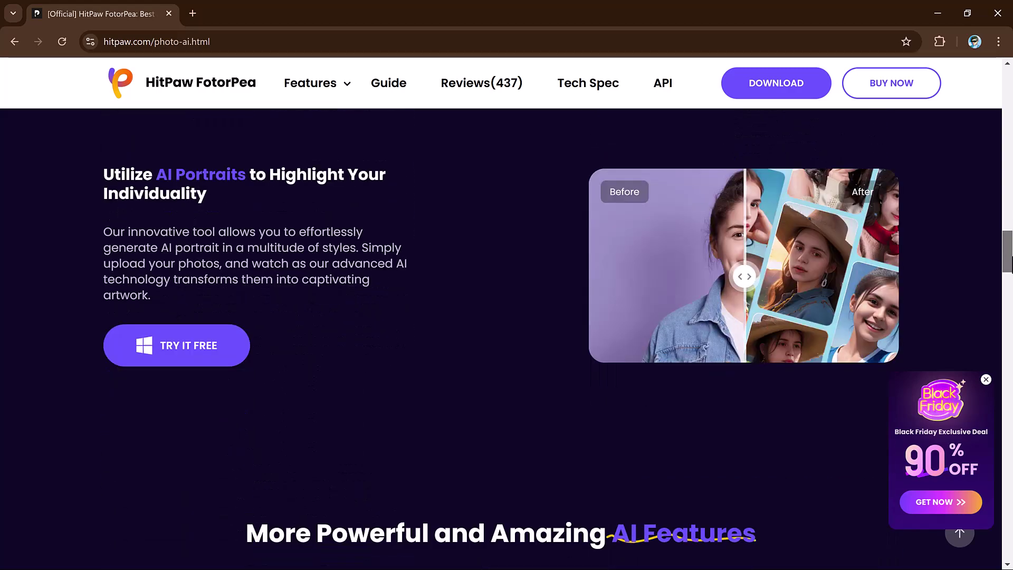
{"action": "scroll", "coordinate": [528, 337], "scroll_direction": "down", "scroll_amount": 7}
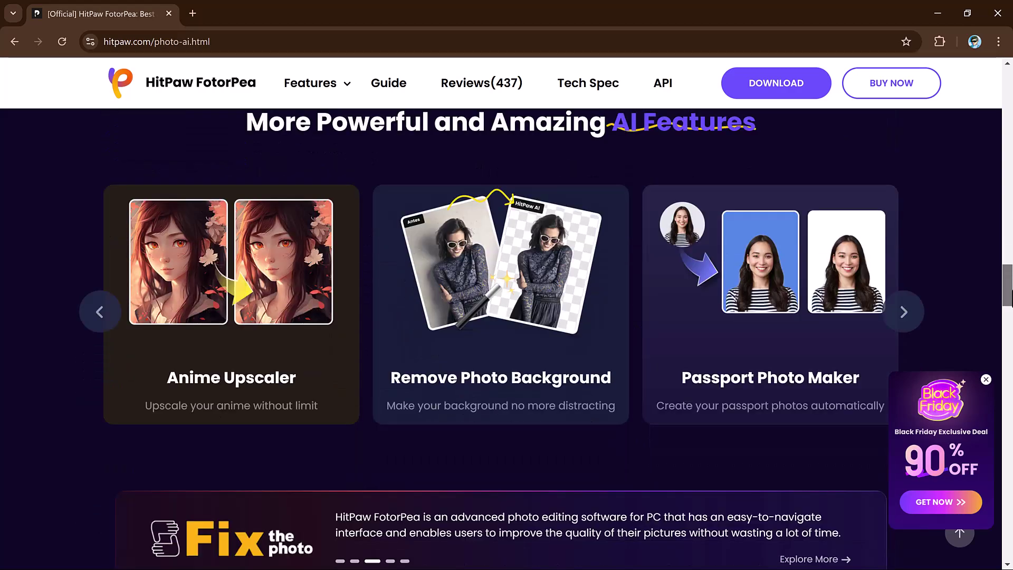
{"action": "scroll", "coordinate": [506, 338], "scroll_direction": "down", "scroll_amount": 10}
{"action": "scroll", "coordinate": [507, 338], "scroll_direction": "down", "scroll_amount": 3}
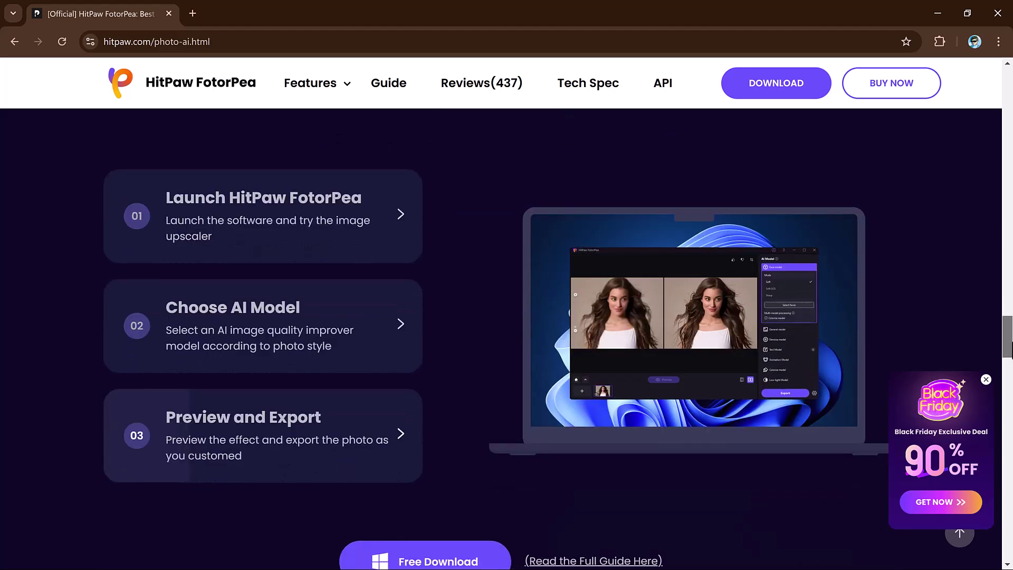
{"action": "scroll", "coordinate": [507, 338], "scroll_direction": "down", "scroll_amount": 7}
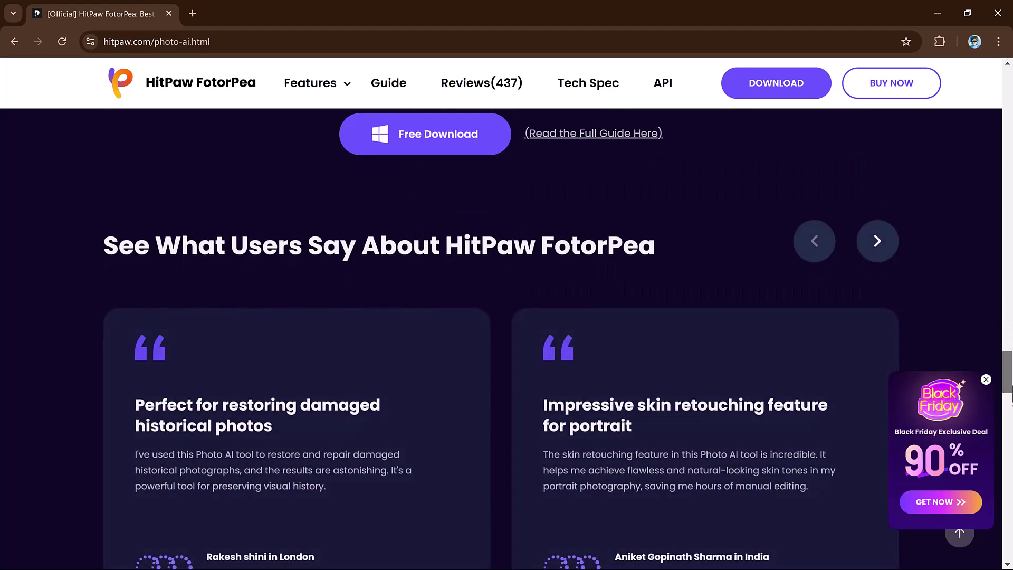
{"action": "left_click_drag", "start_coordinate": [1011, 401], "coordinate": [1012, 91]}
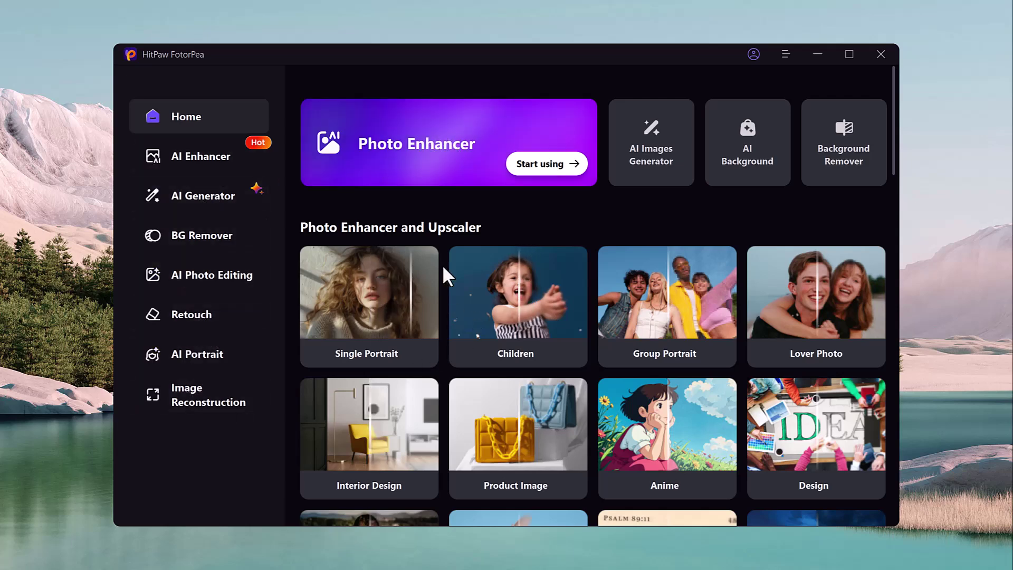
{"action": "scroll", "coordinate": [443, 267], "scroll_direction": "down", "scroll_amount": 15}
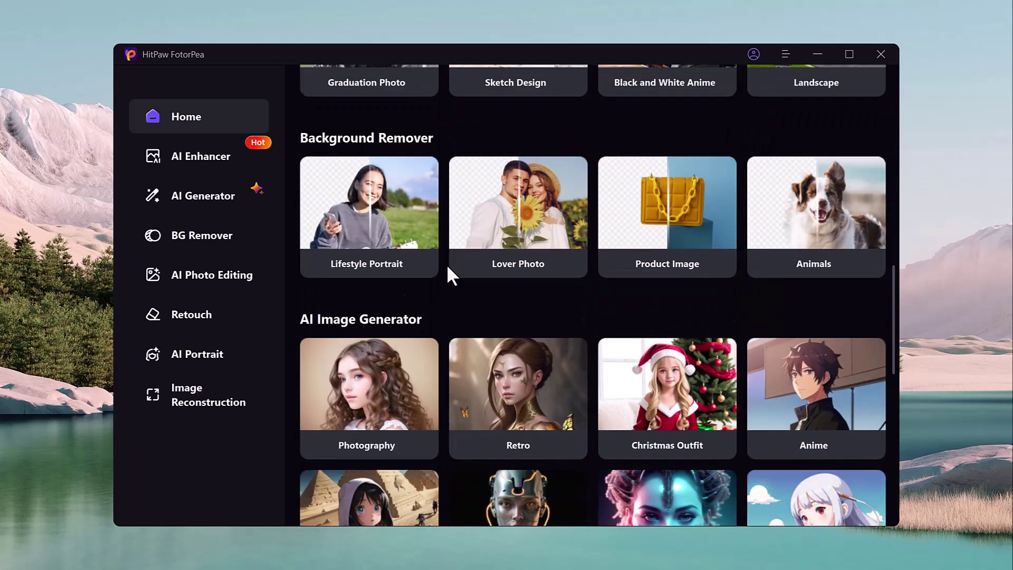
{"action": "scroll", "coordinate": [448, 267], "scroll_direction": "down", "scroll_amount": 12}
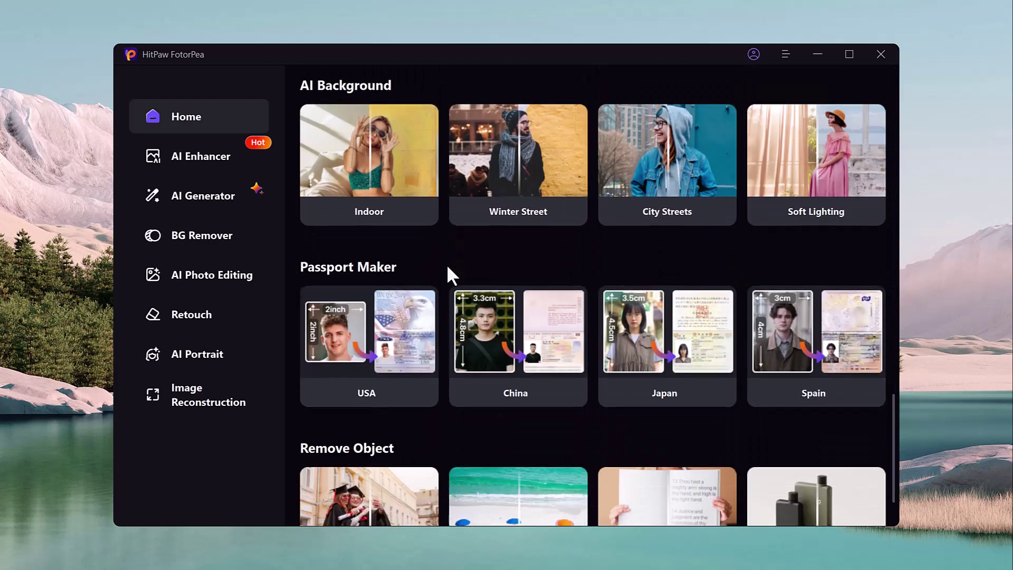
{"action": "scroll", "coordinate": [448, 268], "scroll_direction": "down", "scroll_amount": 2}
{"action": "scroll", "coordinate": [448, 268], "scroll_direction": "up", "scroll_amount": 9}
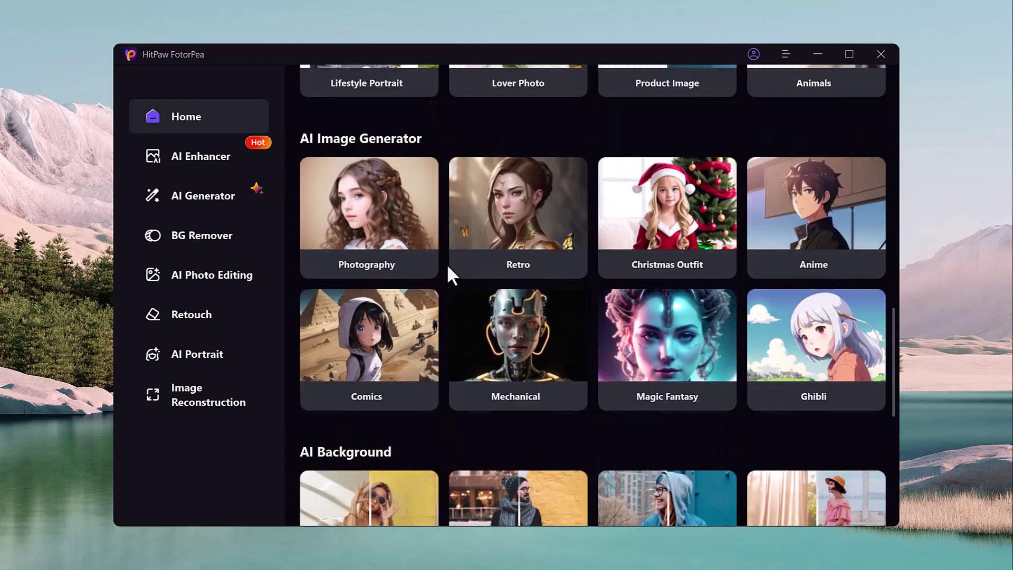
{"action": "scroll", "coordinate": [447, 264], "scroll_direction": "up", "scroll_amount": 18}
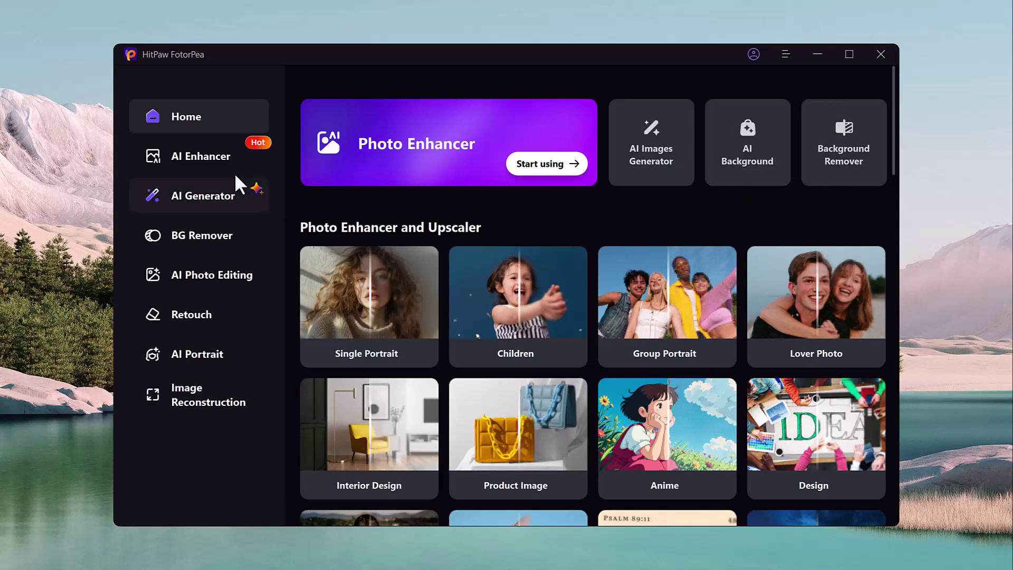
Load the fish sample into Photo Enhancer and dismiss the tutorial tips
{"action": "left_click", "coordinate": [427, 165]}
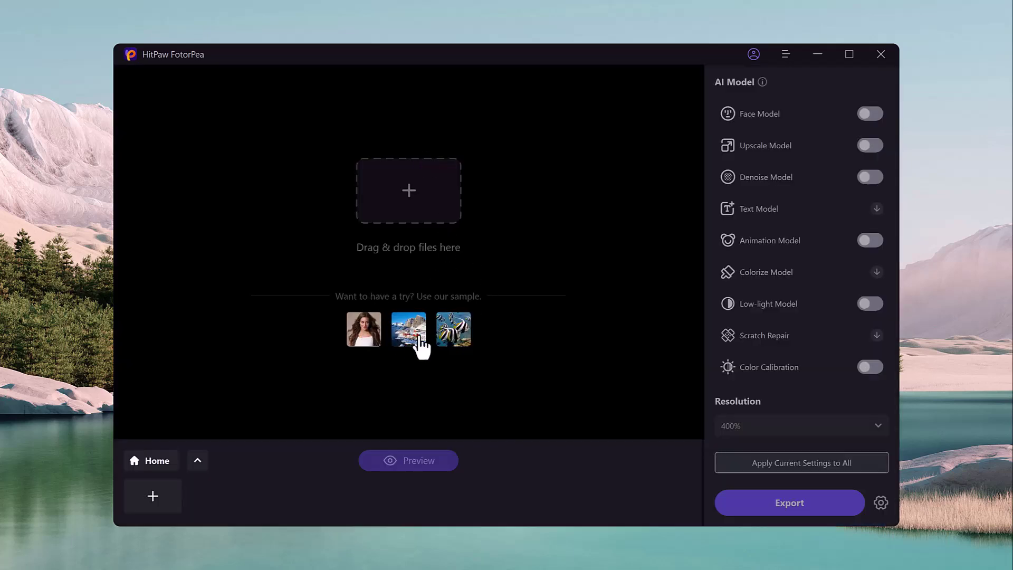
{"action": "left_click", "coordinate": [451, 338]}
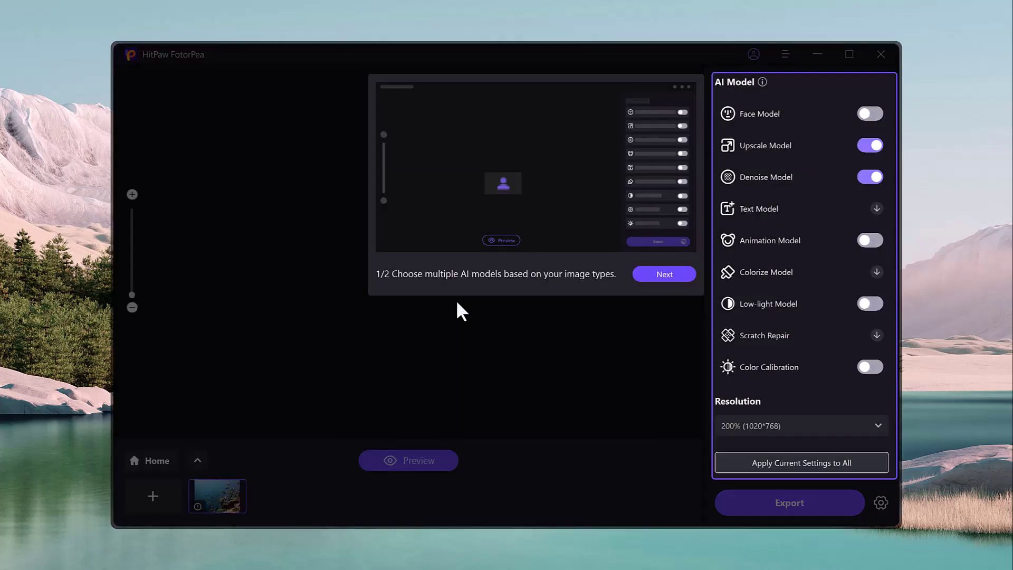
{"action": "left_click", "coordinate": [664, 274]}
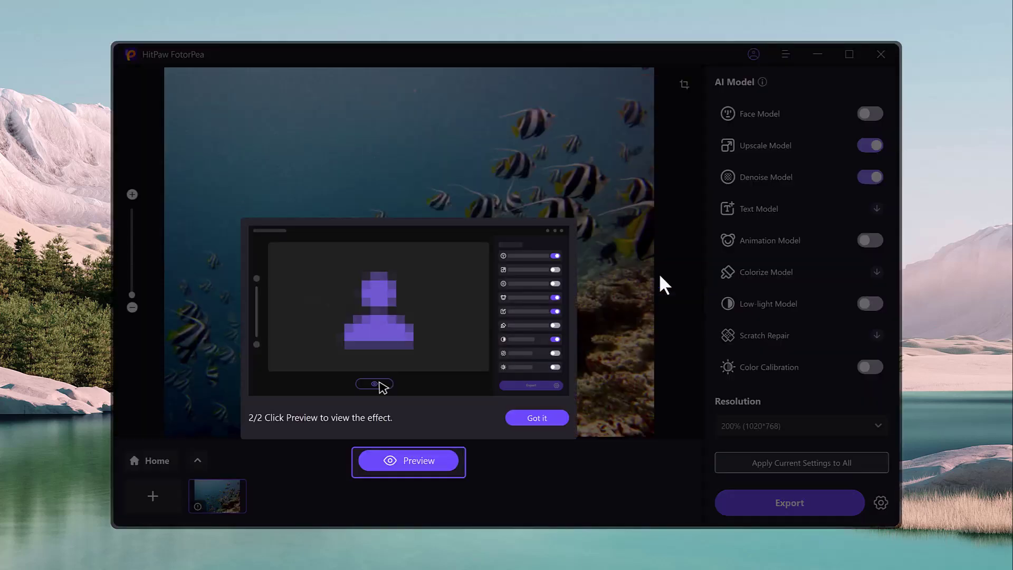
{"action": "left_click", "coordinate": [537, 415]}
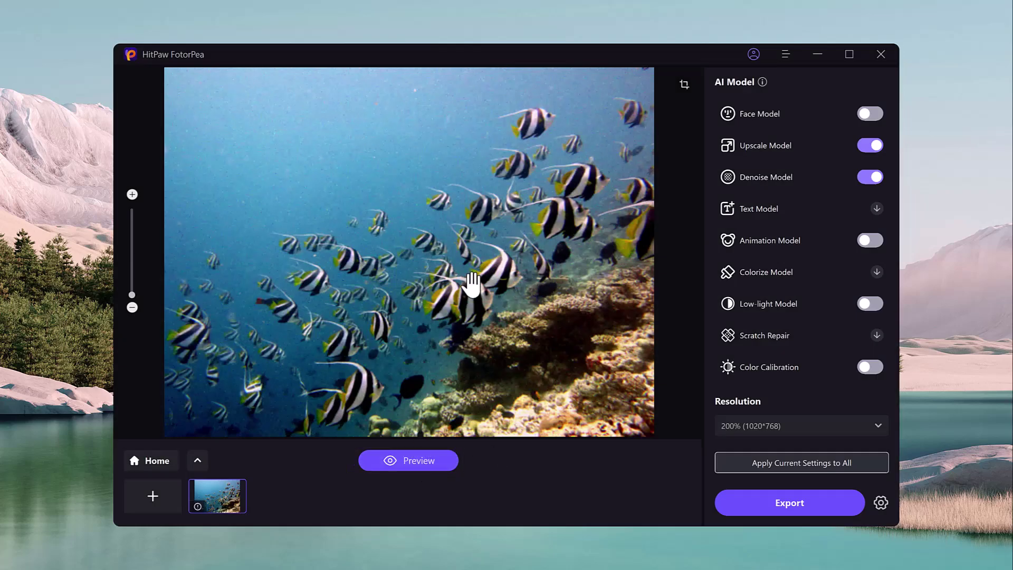
Use High quality upscaling with Low-light at 400%, apply to all images, and export
{"action": "left_click", "coordinate": [766, 141]}
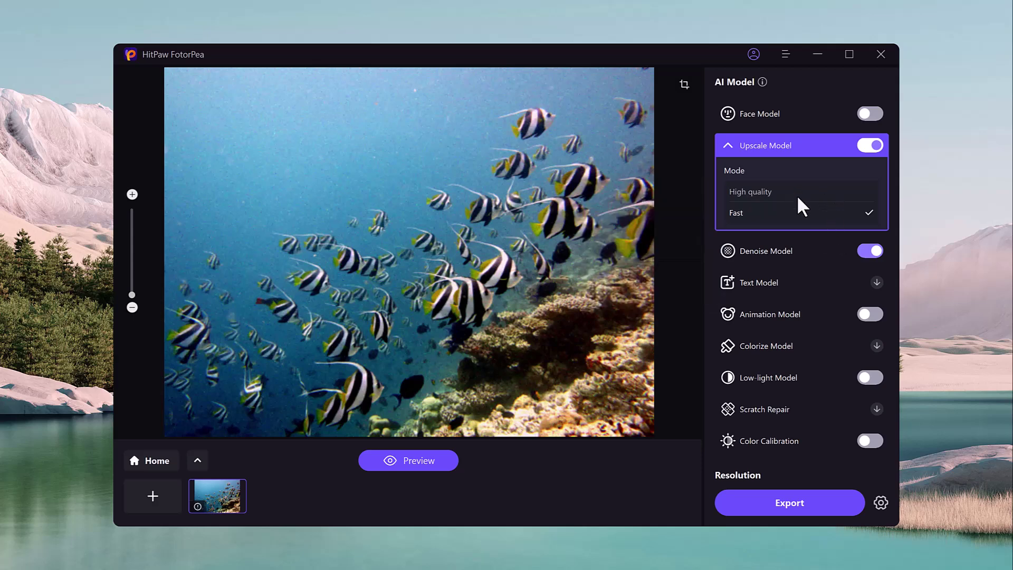
{"action": "left_click", "coordinate": [816, 194]}
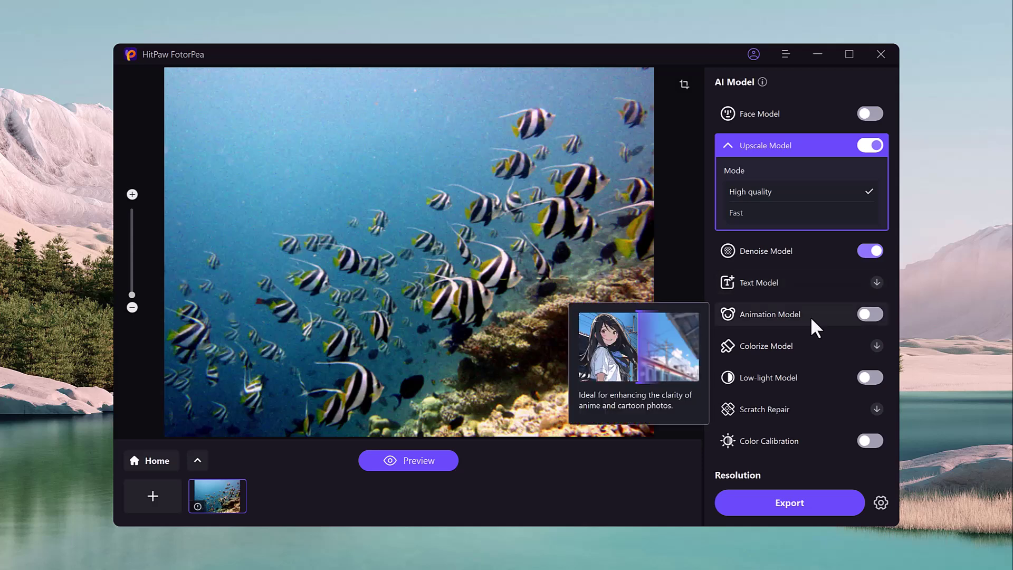
{"action": "left_click", "coordinate": [798, 383]}
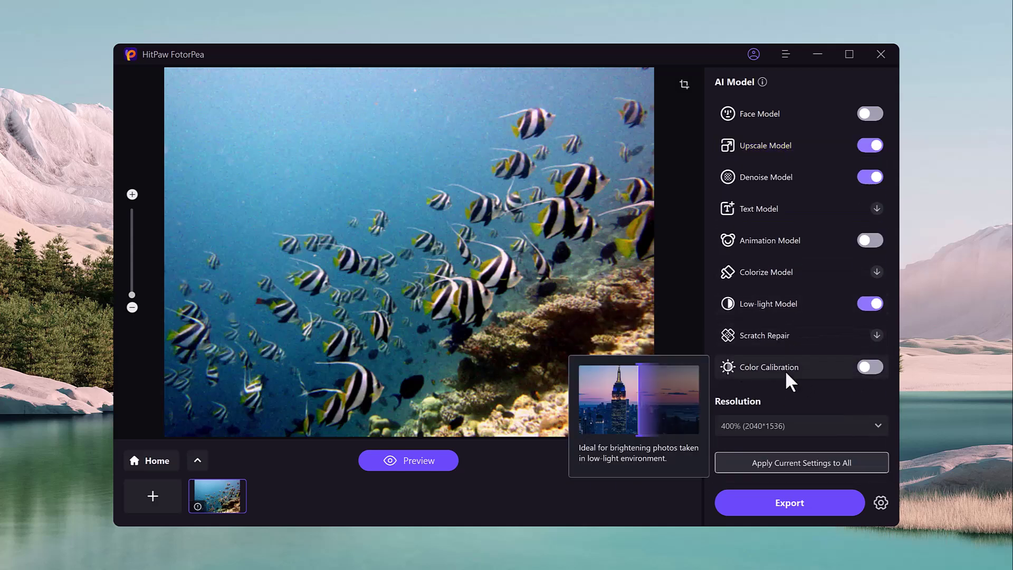
{"action": "left_click", "coordinate": [780, 427]}
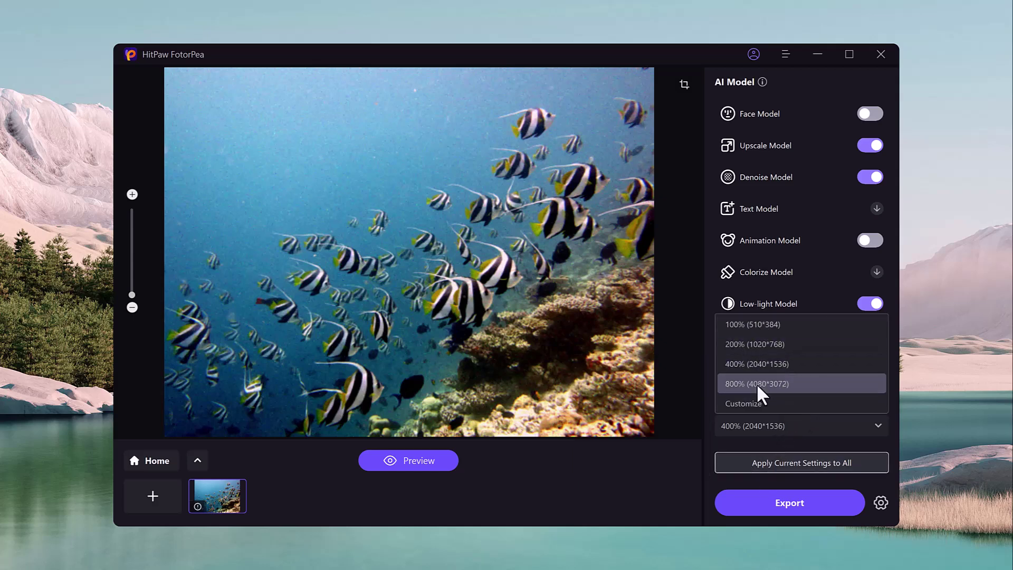
{"action": "left_click", "coordinate": [764, 428]}
{"action": "left_click", "coordinate": [776, 463]}
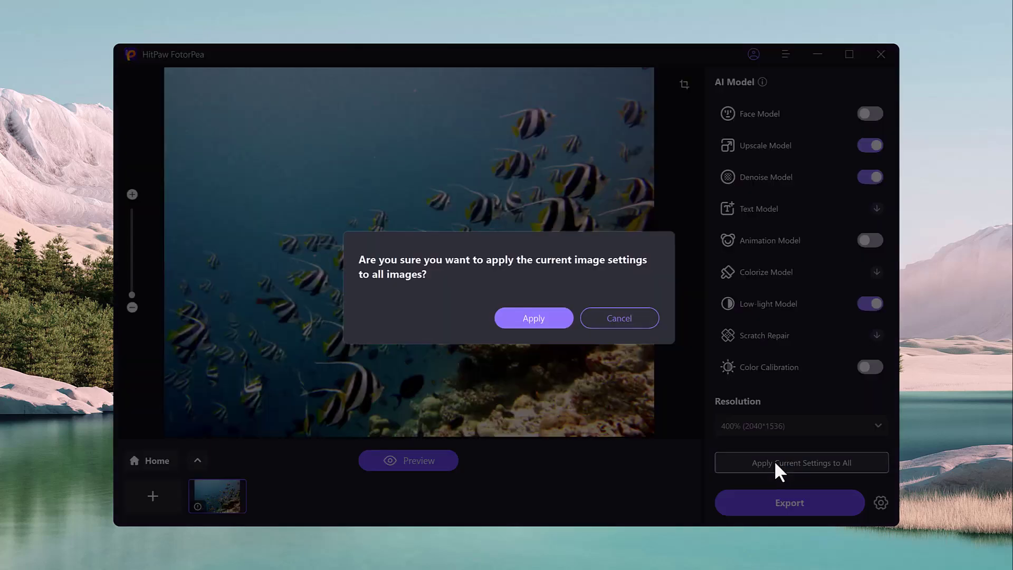
{"action": "left_click", "coordinate": [550, 320]}
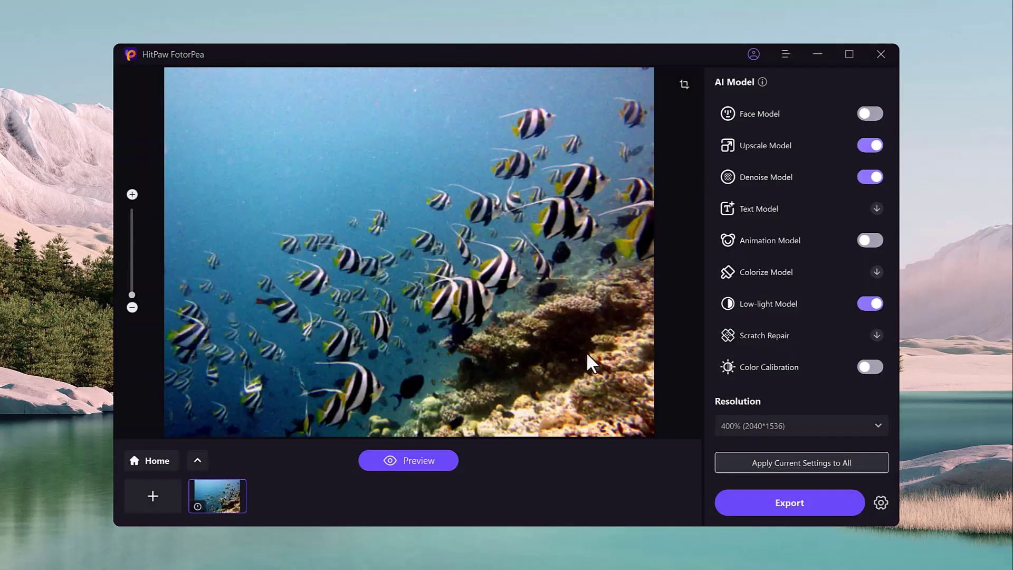
{"action": "left_click", "coordinate": [792, 502]}
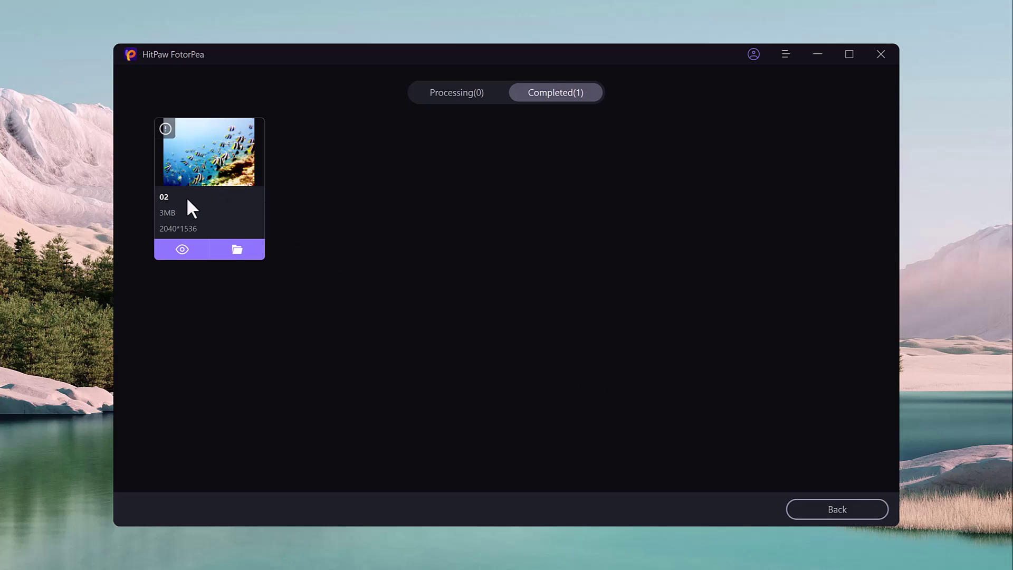
Open 02_175053.png from its folder in Photos and zoom into the 2040 x 1536 image
{"action": "left_click", "coordinate": [239, 250]}
{"action": "double_click", "coordinate": [209, 139]}
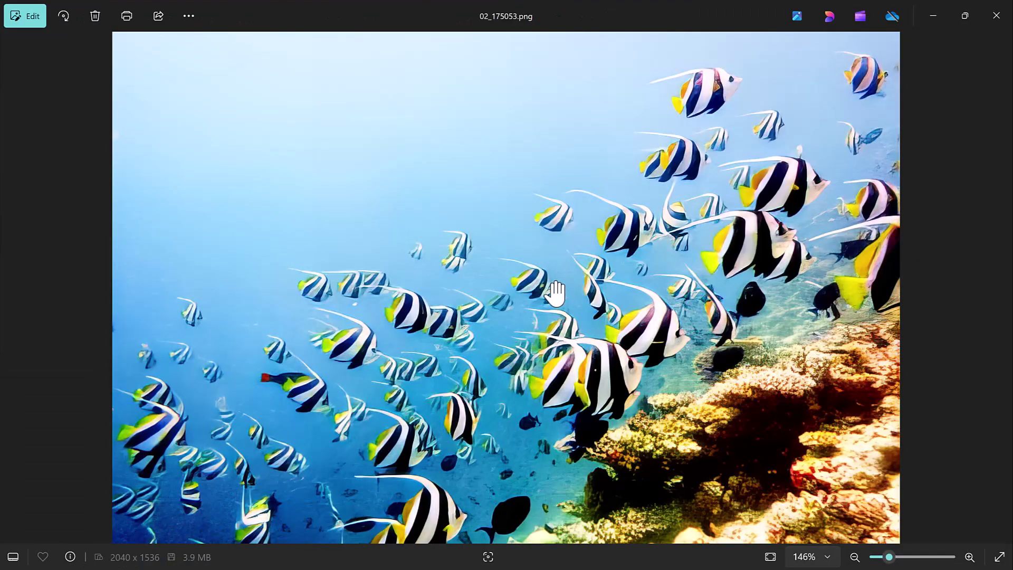
{"action": "scroll", "coordinate": [559, 285], "scroll_direction": "down", "scroll_amount": 3}
Enhance the woman sample with Face and Upscale models, export at 800×612, and preview before/after
{"action": "scroll", "coordinate": [552, 280], "scroll_direction": "up", "scroll_amount": 2}
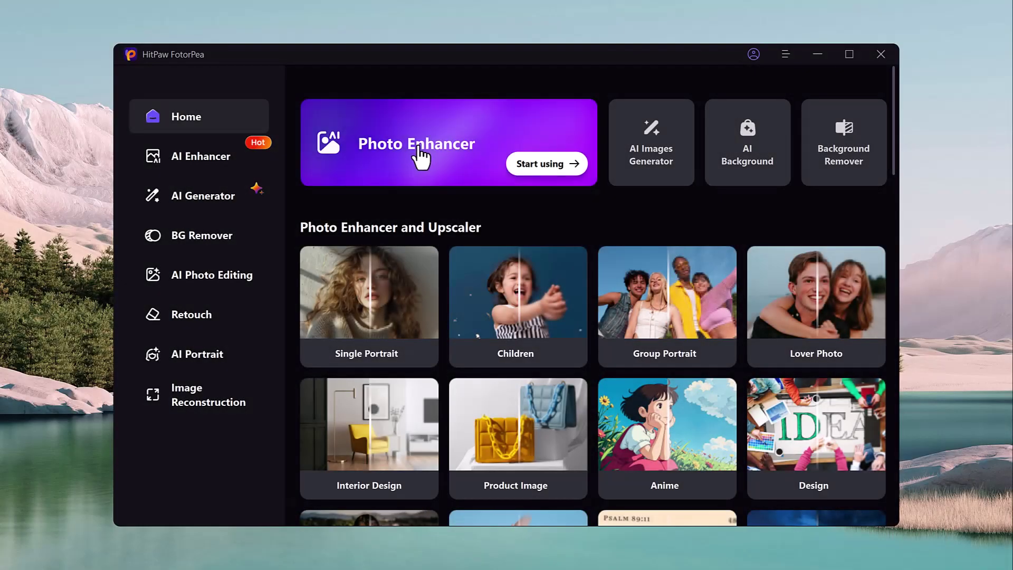
{"action": "left_click", "coordinate": [420, 157]}
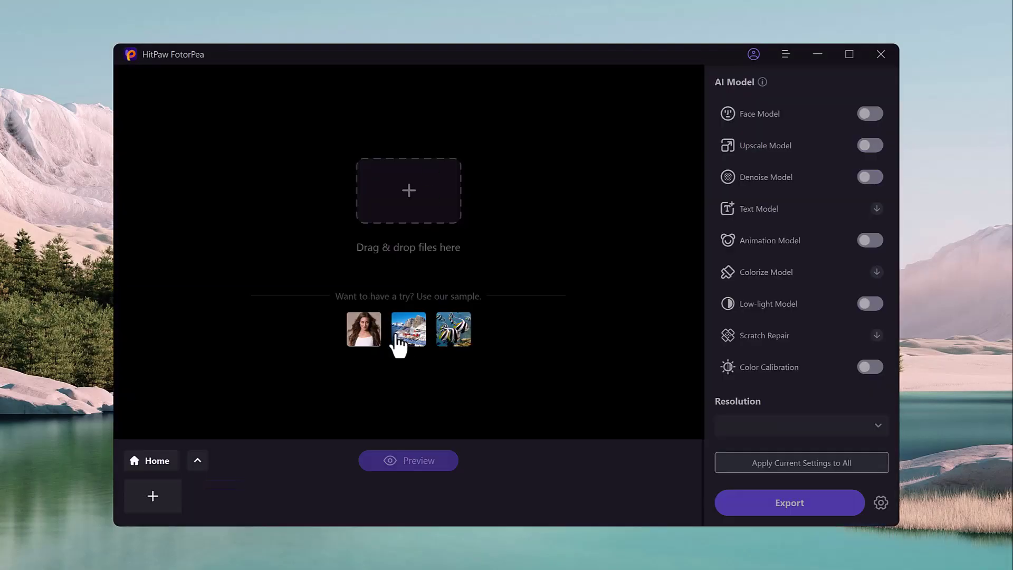
{"action": "left_click", "coordinate": [363, 331]}
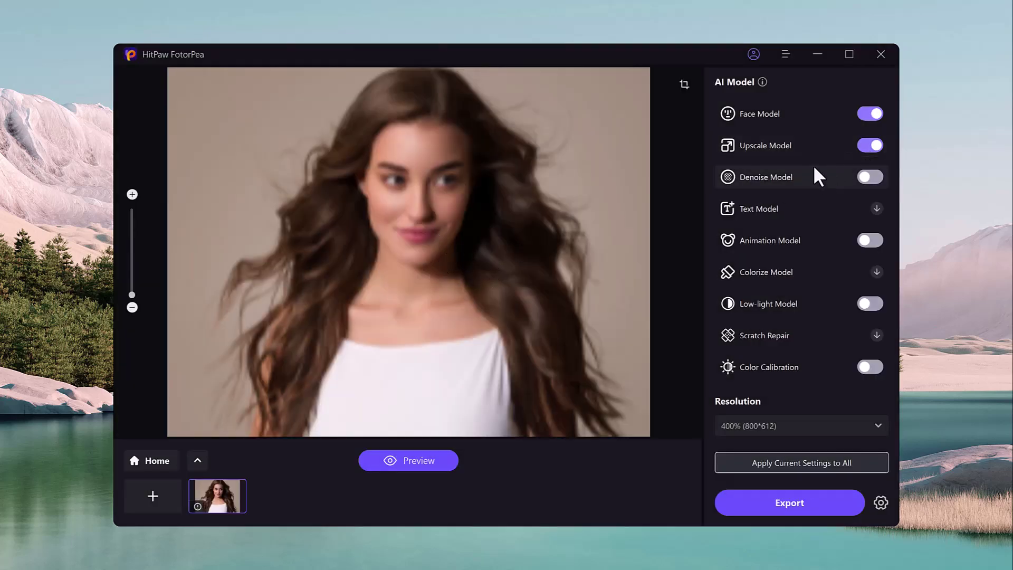
{"action": "left_click", "coordinate": [805, 501]}
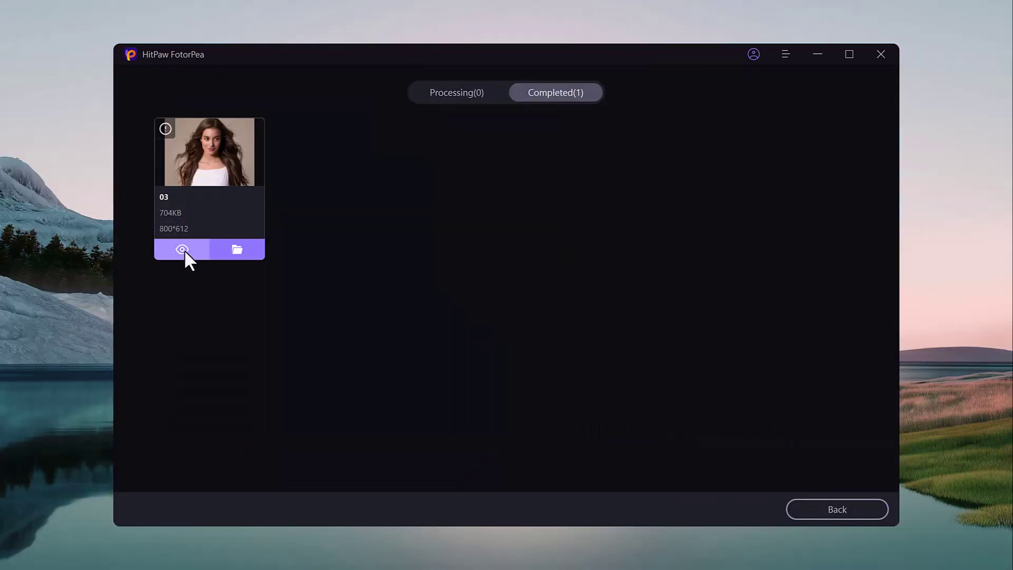
{"action": "left_click", "coordinate": [184, 250]}
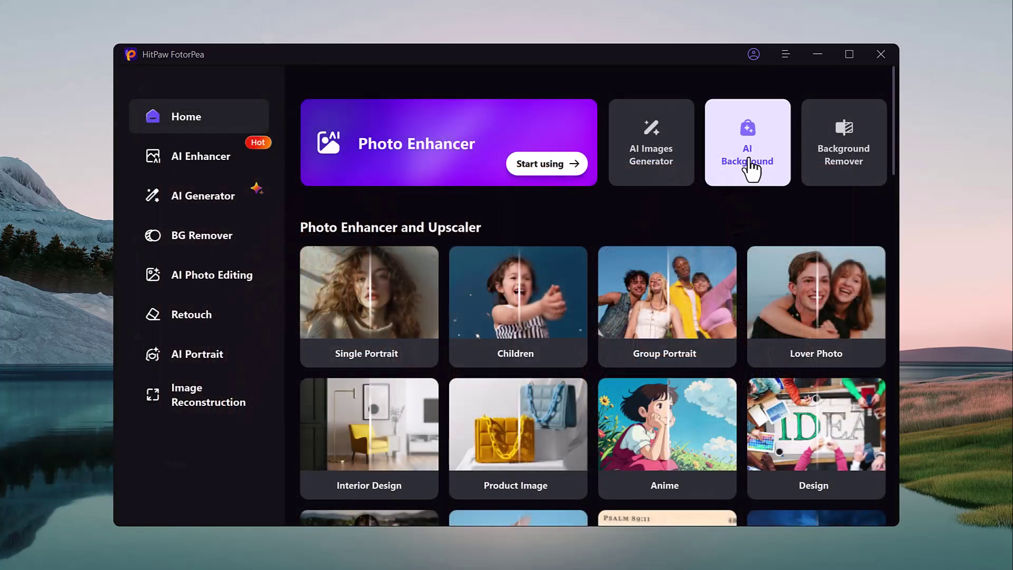
Load the curly-haired sample into AI Background and generate with the second Indoor style
{"action": "left_click", "coordinate": [750, 162]}
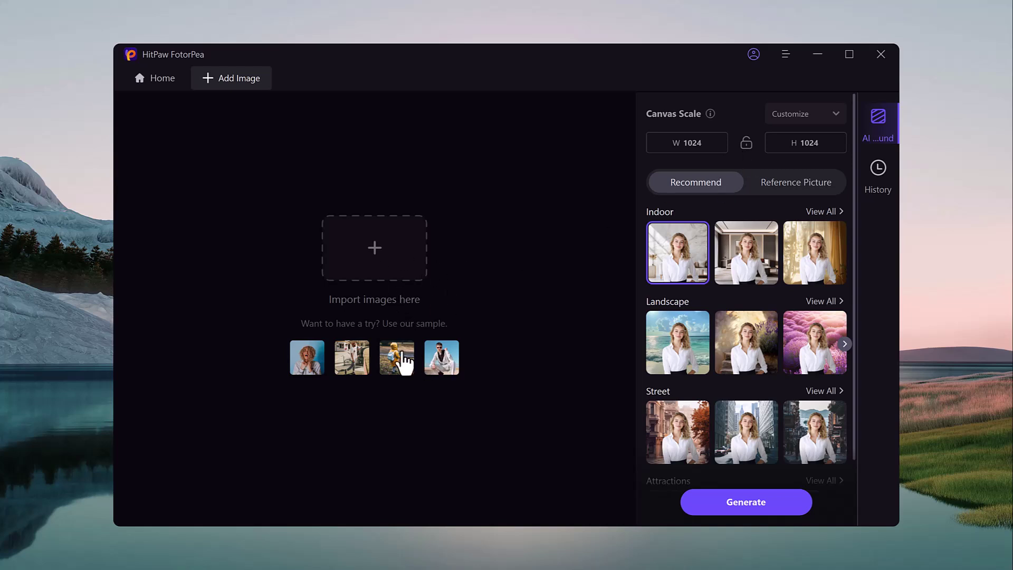
{"action": "left_click", "coordinate": [315, 364]}
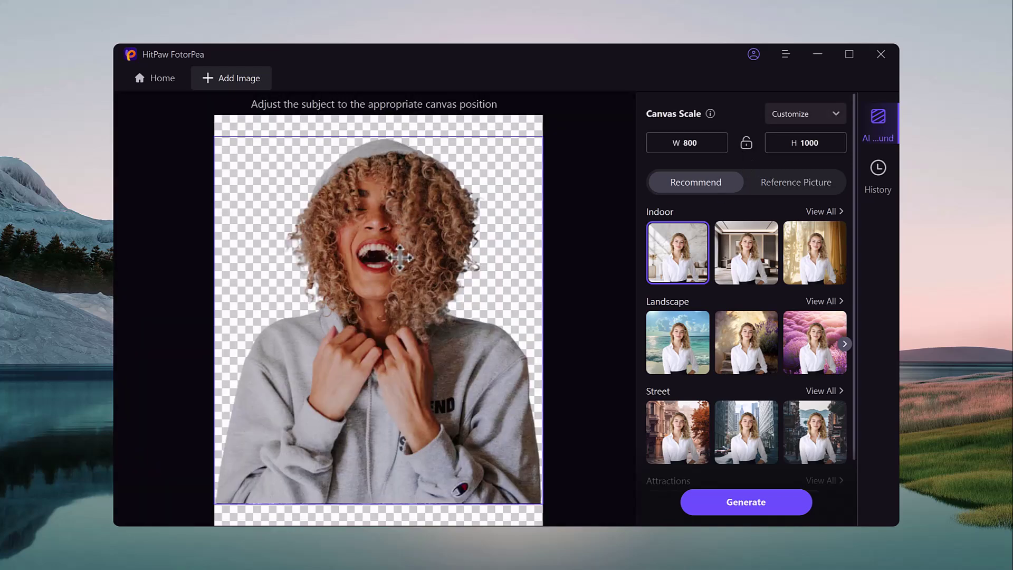
{"action": "left_click", "coordinate": [759, 257]}
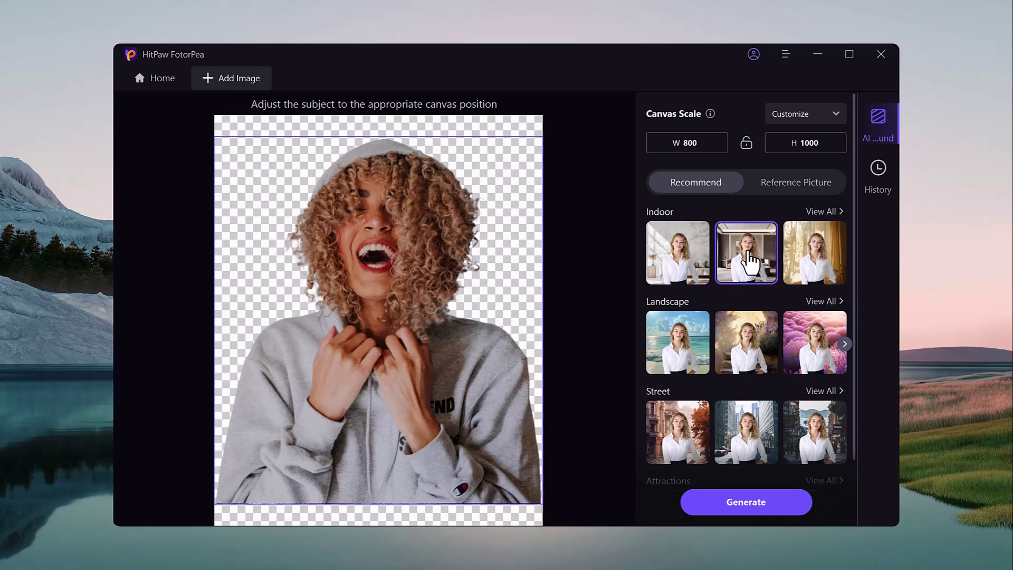
{"action": "left_click", "coordinate": [750, 499]}
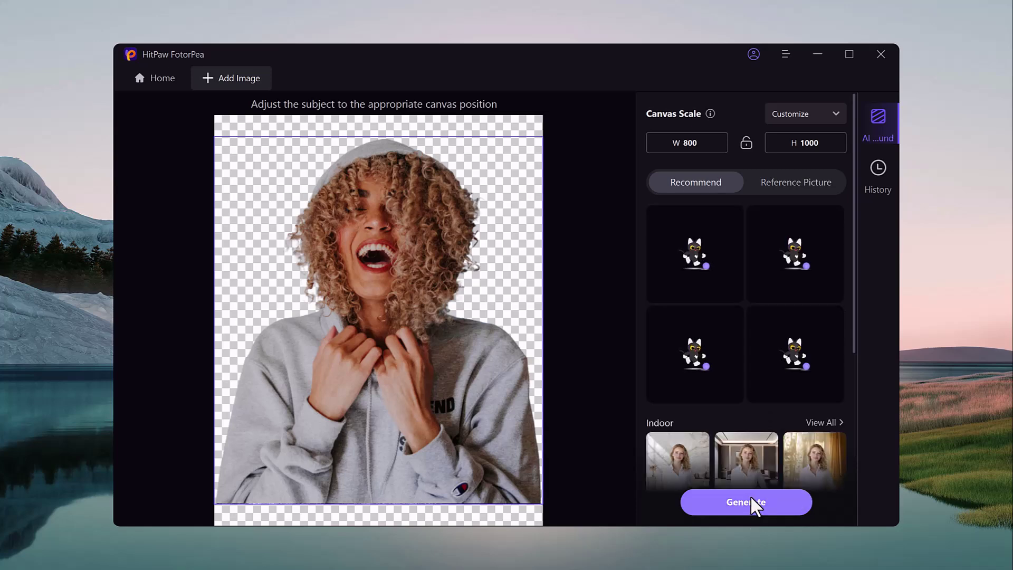
Preview the first and fourth generated results, then download the top-left one
{"action": "left_click", "coordinate": [693, 244]}
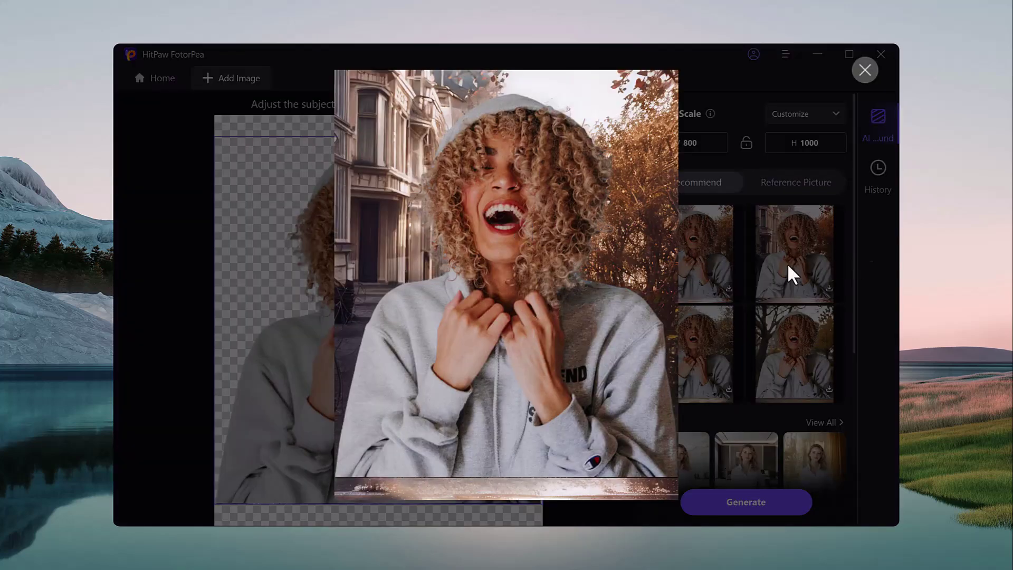
{"action": "left_click", "coordinate": [857, 76]}
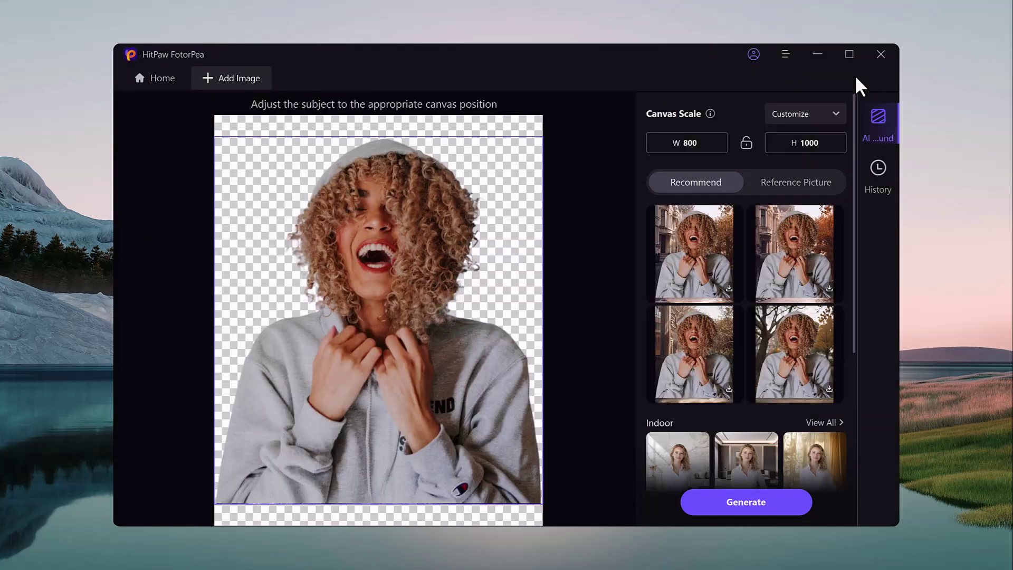
{"action": "left_click", "coordinate": [782, 327]}
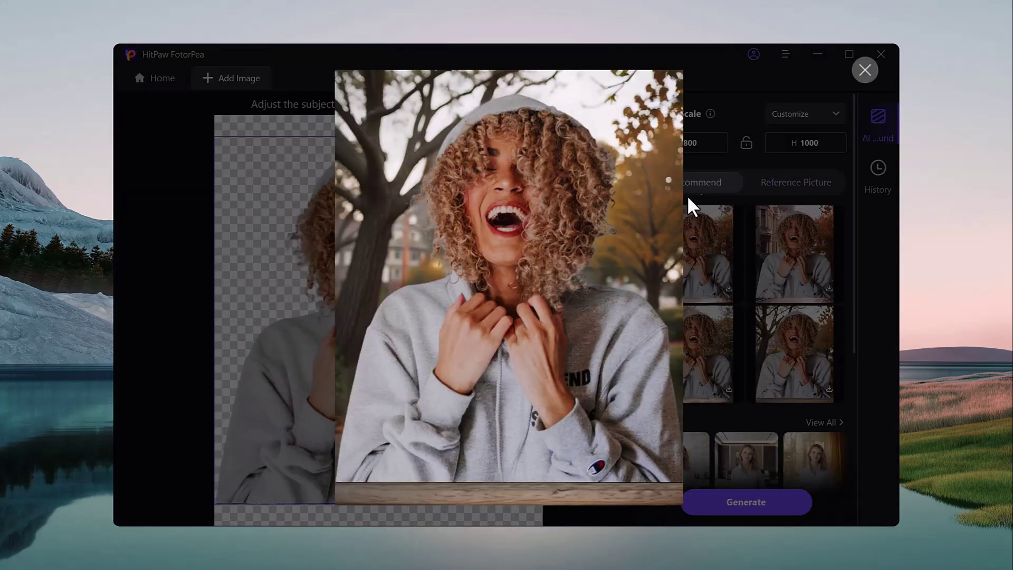
{"action": "left_click", "coordinate": [858, 78]}
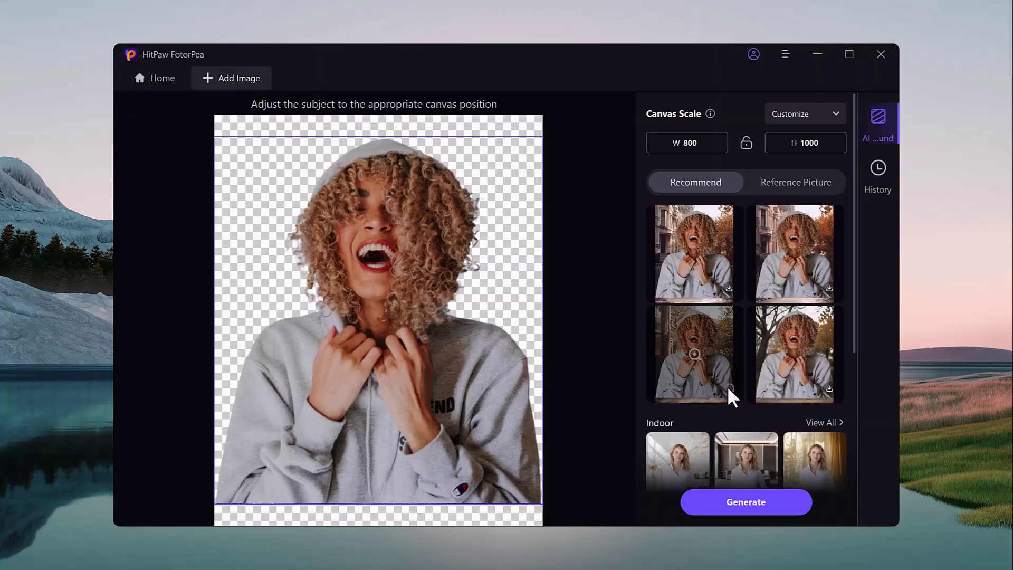
{"action": "left_click", "coordinate": [728, 288]}
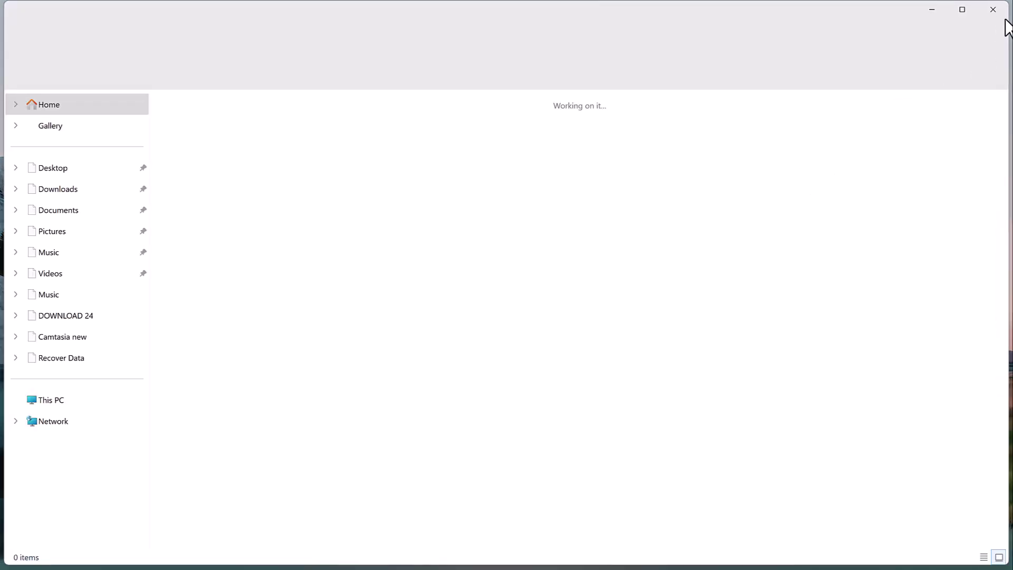
{"action": "left_click", "coordinate": [993, 9]}
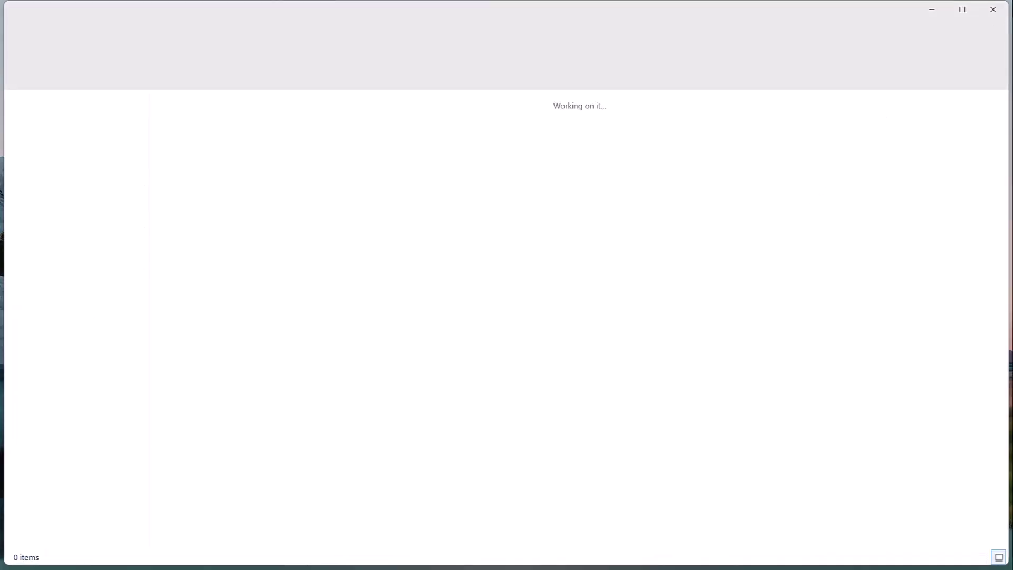
Look at Reference Picture and Recommend styles, then return Home discarding the AI Background results
{"action": "left_click", "coordinate": [993, 9]}
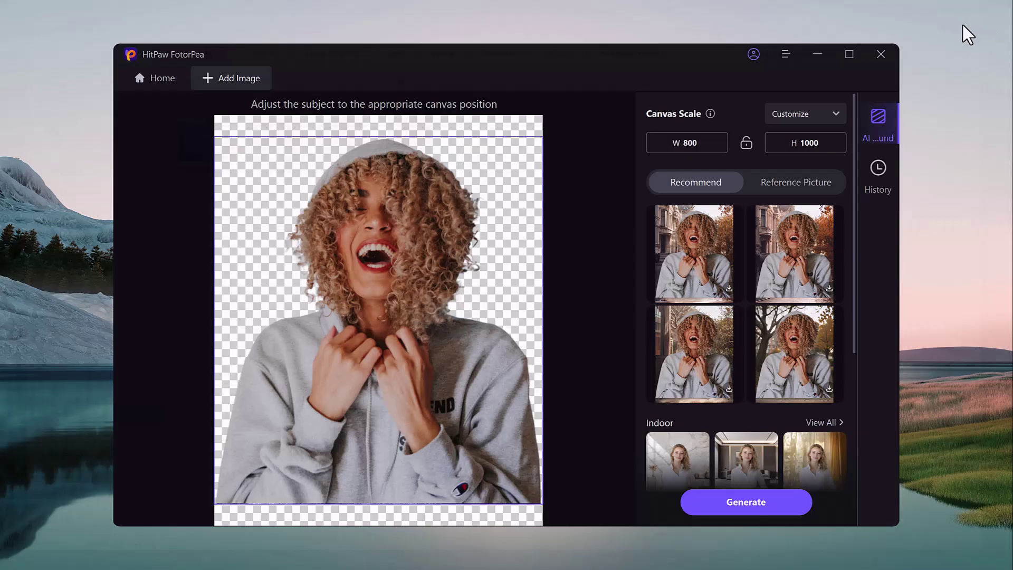
{"action": "left_click", "coordinate": [812, 183]}
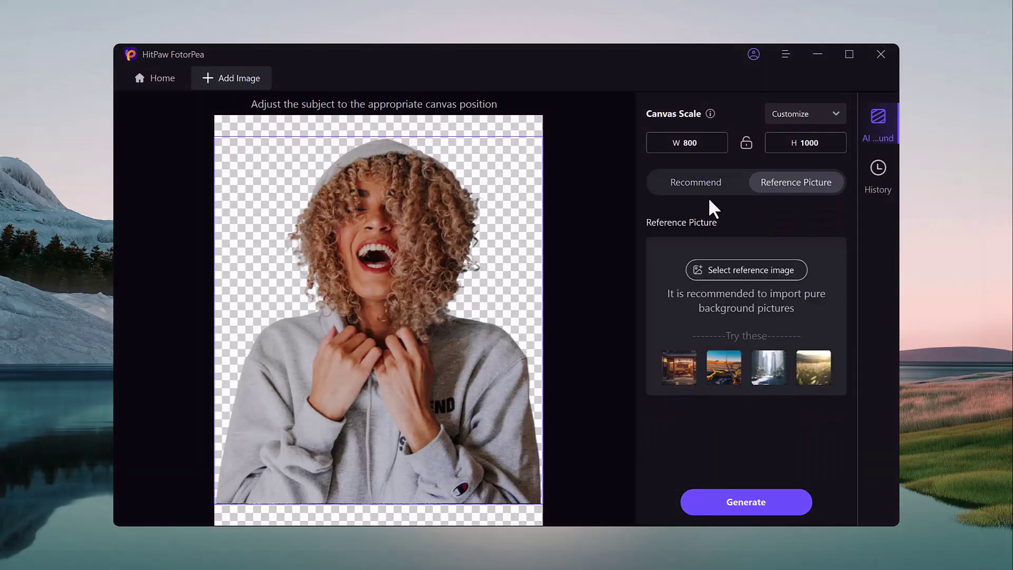
{"action": "left_click", "coordinate": [683, 185]}
{"action": "scroll", "coordinate": [716, 393], "scroll_direction": "down", "scroll_amount": 5}
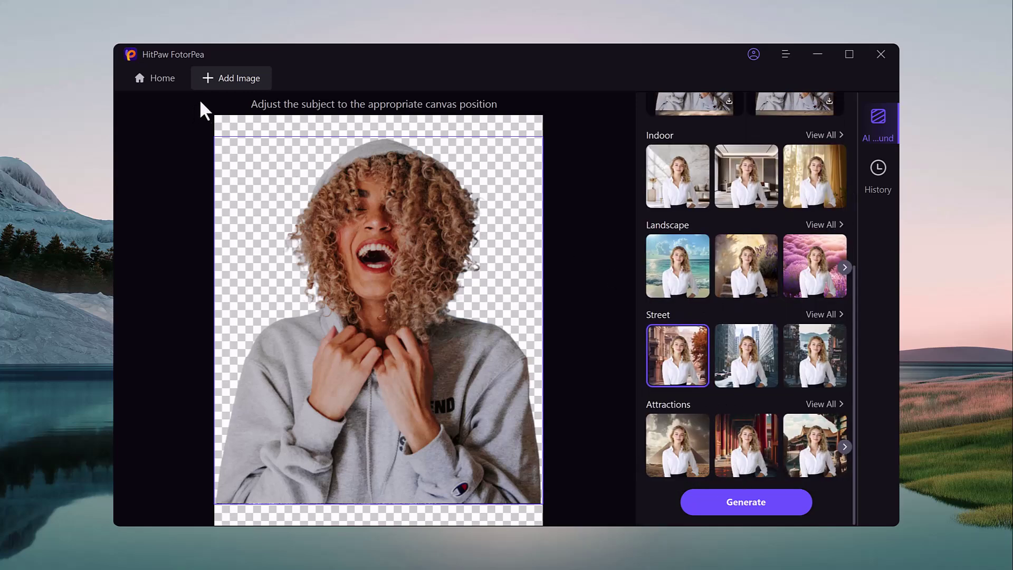
{"action": "left_click", "coordinate": [162, 77]}
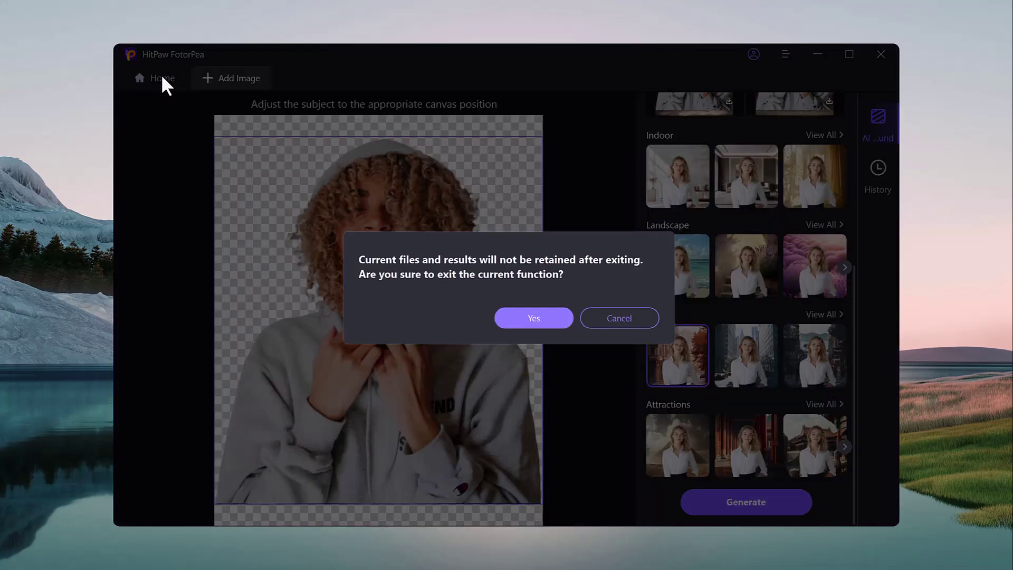
{"action": "left_click", "coordinate": [561, 316]}
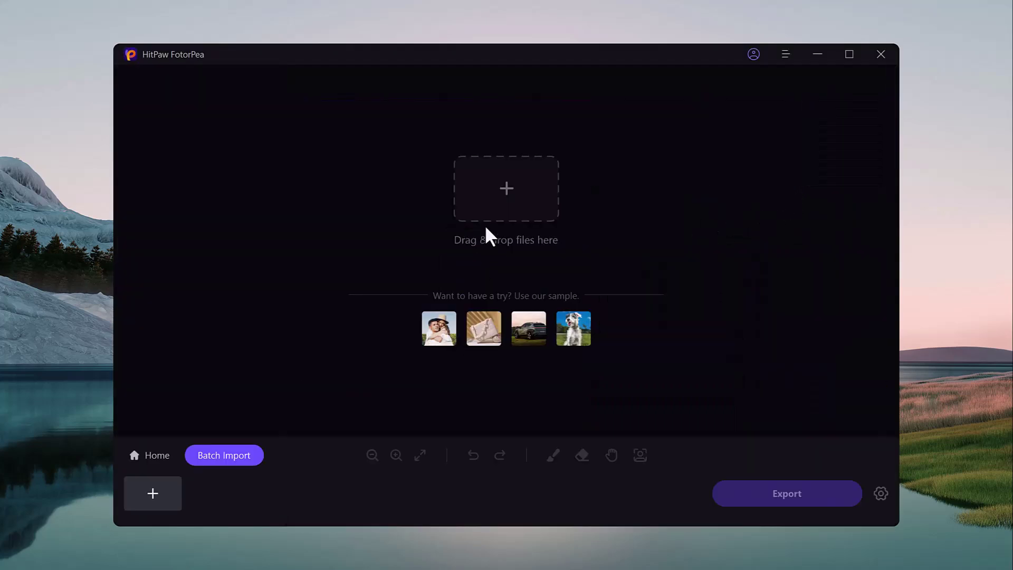
Load the couple sample and place the plant background behind them
{"action": "left_click", "coordinate": [441, 322]}
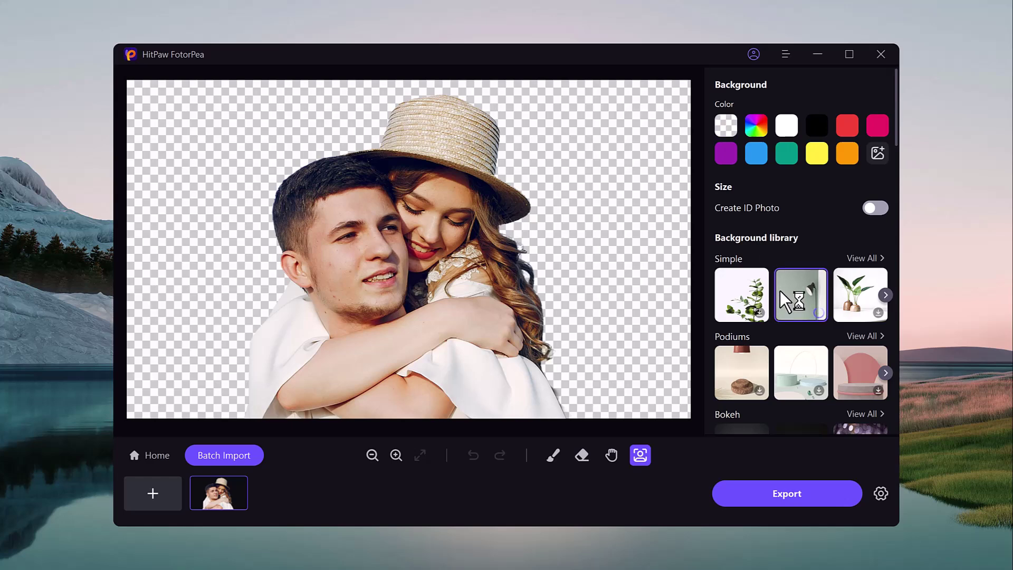
{"action": "left_click", "coordinate": [746, 303]}
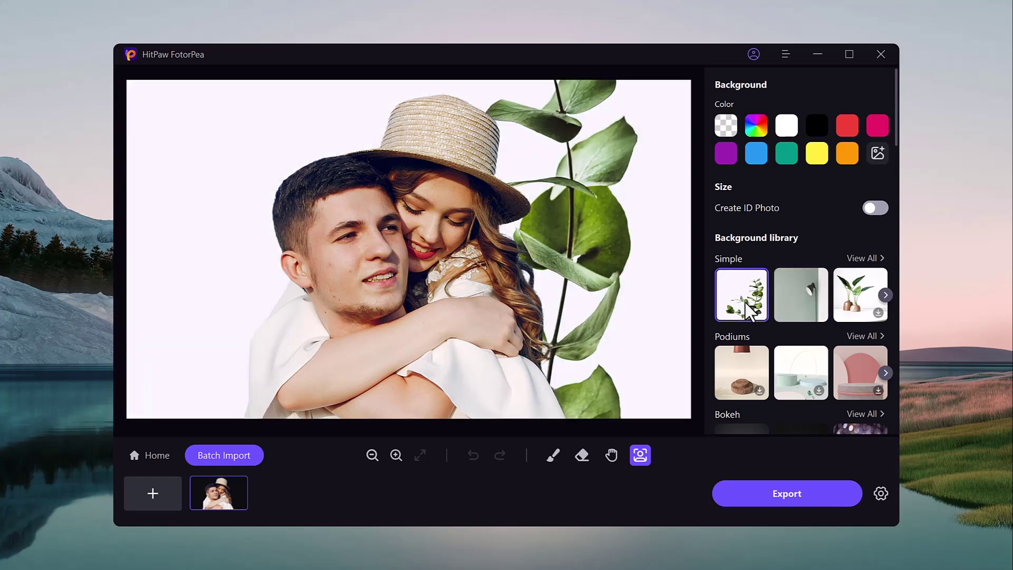
{"action": "scroll", "coordinate": [770, 304], "scroll_direction": "down", "scroll_amount": 3}
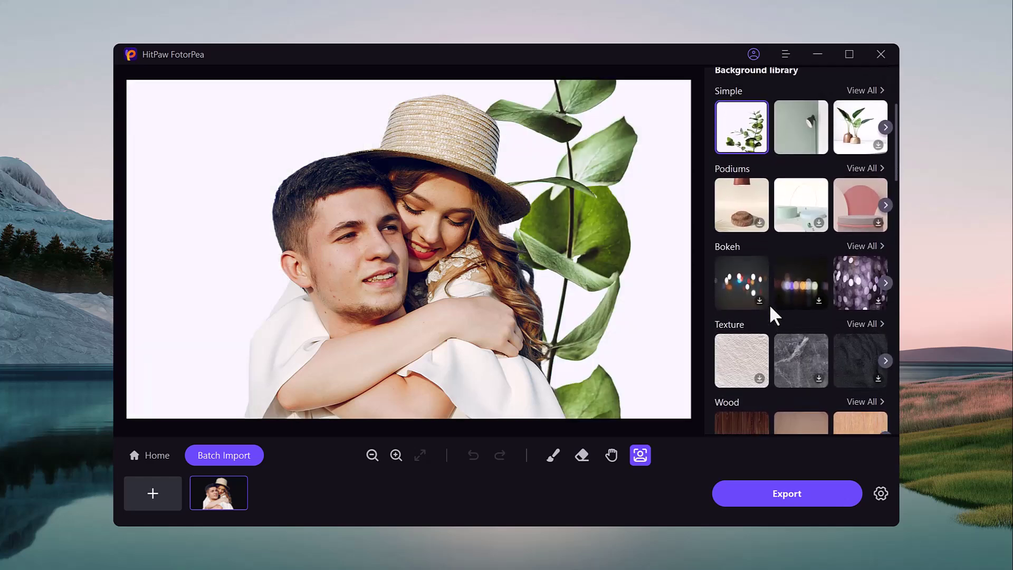
{"action": "scroll", "coordinate": [762, 169], "scroll_direction": "up", "scroll_amount": 3}
Compare the grey-wall, white plant and blue Paint backdrops while browsing the library
{"action": "left_click", "coordinate": [800, 304]}
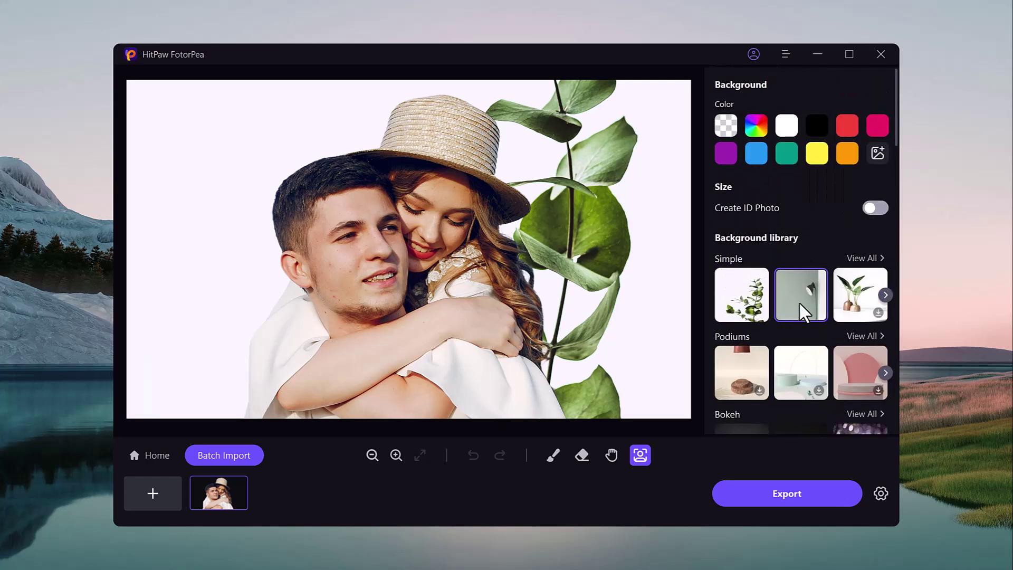
{"action": "left_click", "coordinate": [742, 296]}
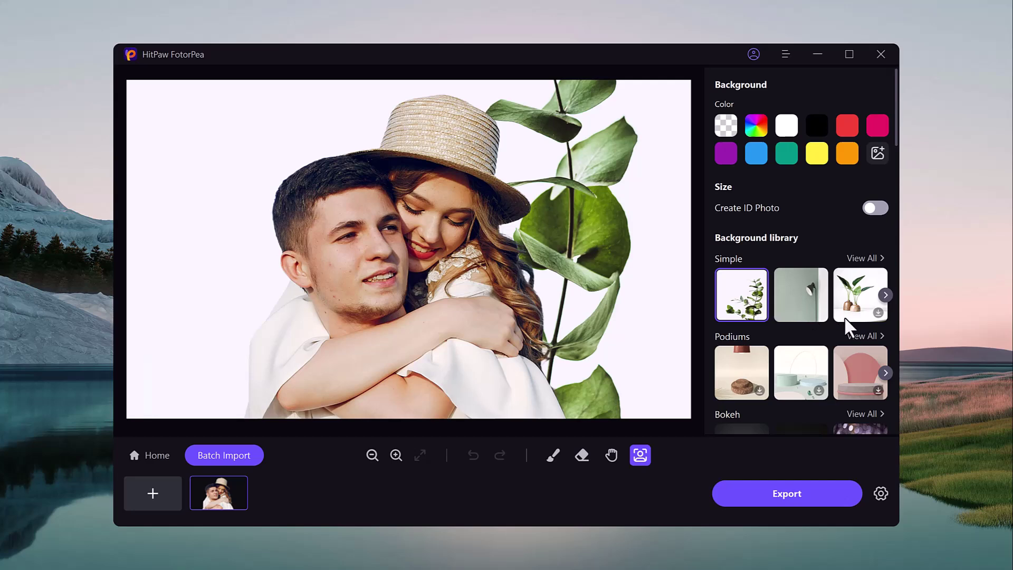
{"action": "scroll", "coordinate": [846, 315], "scroll_direction": "down", "scroll_amount": 3}
{"action": "scroll", "coordinate": [788, 326], "scroll_direction": "down", "scroll_amount": 1}
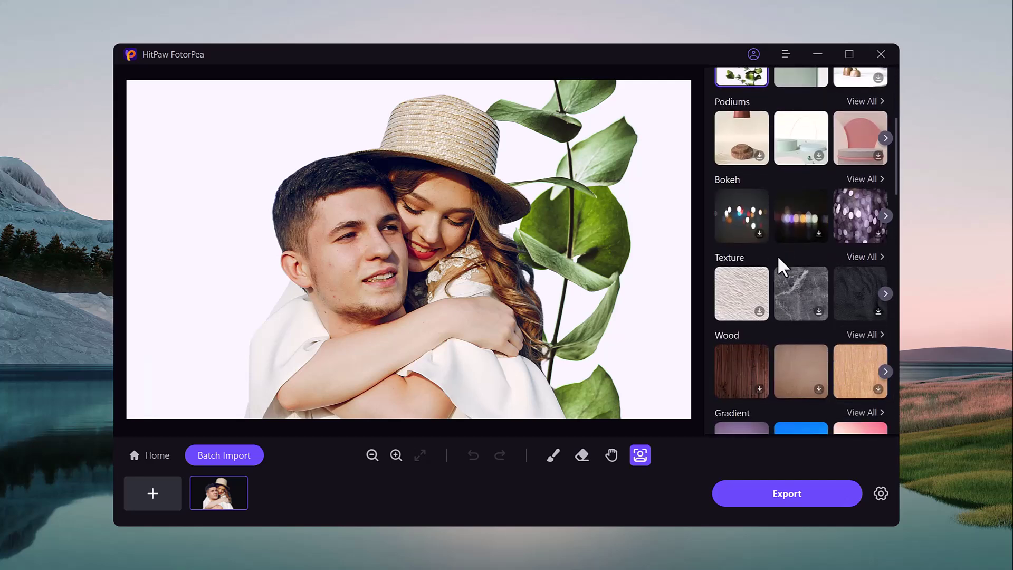
{"action": "scroll", "coordinate": [764, 295], "scroll_direction": "down", "scroll_amount": 5}
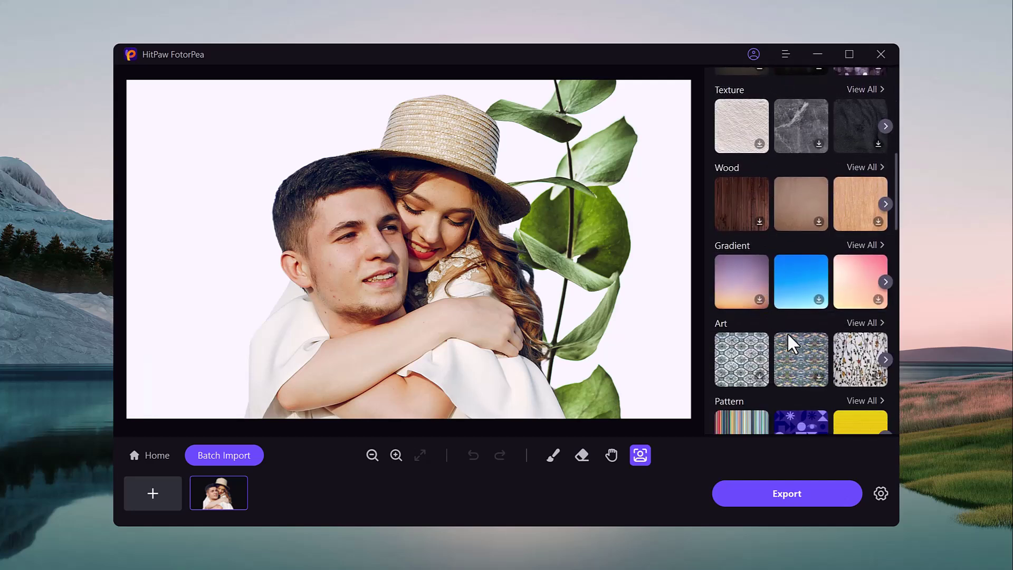
{"action": "scroll", "coordinate": [788, 333], "scroll_direction": "down", "scroll_amount": 4}
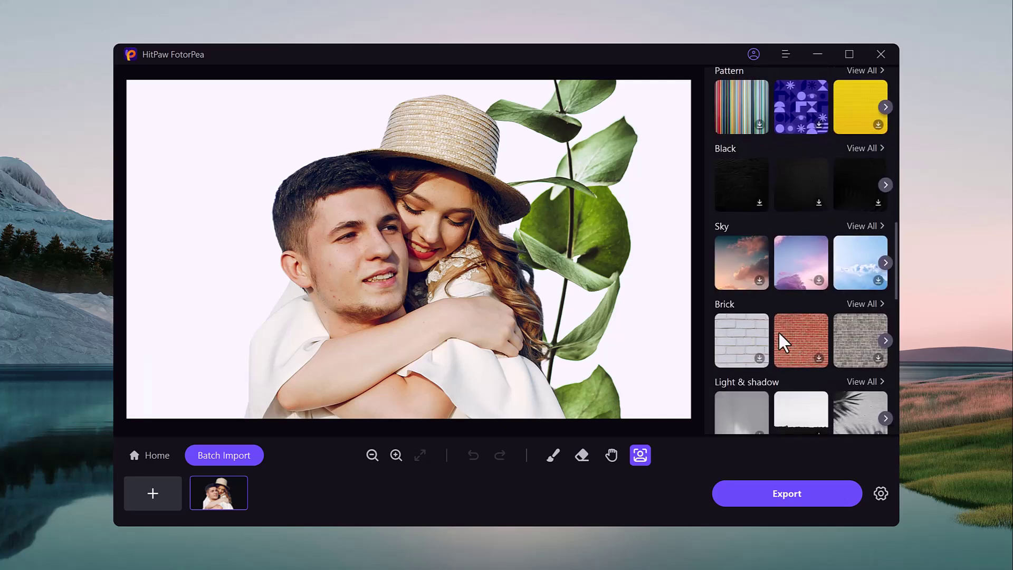
{"action": "scroll", "coordinate": [784, 332], "scroll_direction": "down", "scroll_amount": 3}
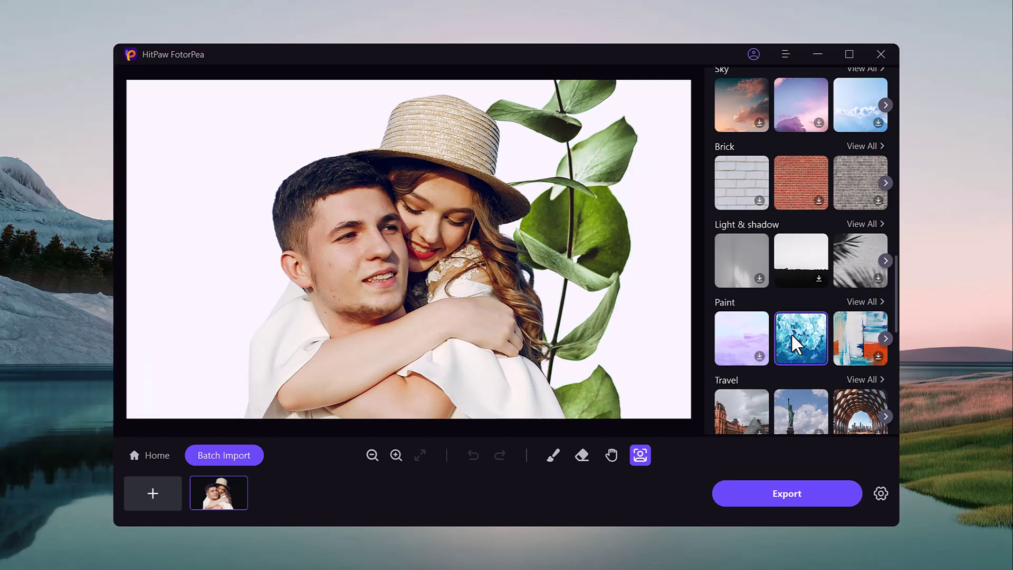
{"action": "left_click", "coordinate": [791, 334]}
{"action": "scroll", "coordinate": [786, 353], "scroll_direction": "up", "scroll_amount": 15}
{"action": "scroll", "coordinate": [786, 352], "scroll_direction": "up", "scroll_amount": 3}
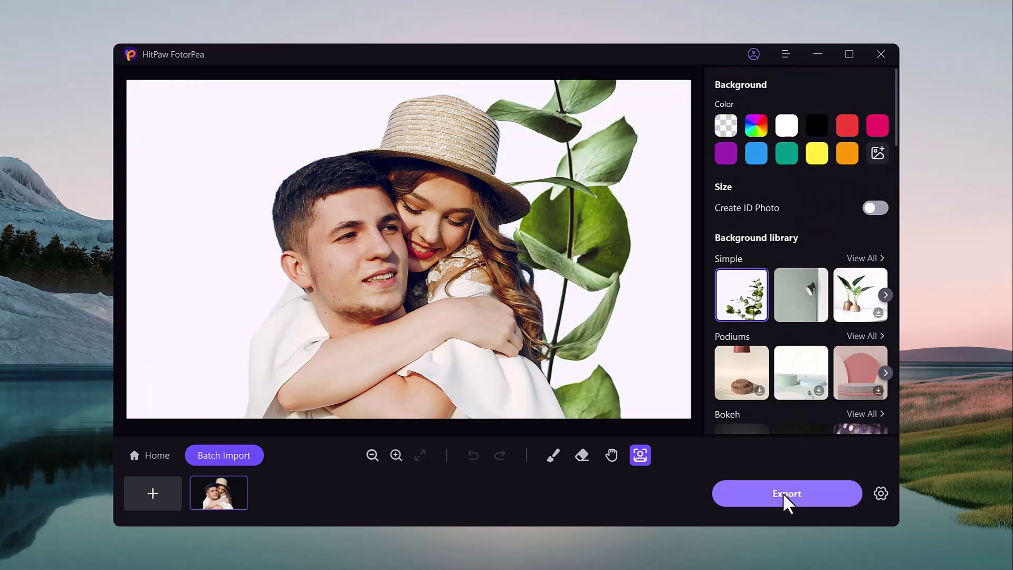
Export the plant-backdrop couple as 01_181645.png and compare Original against Output
{"action": "left_click", "coordinate": [781, 495]}
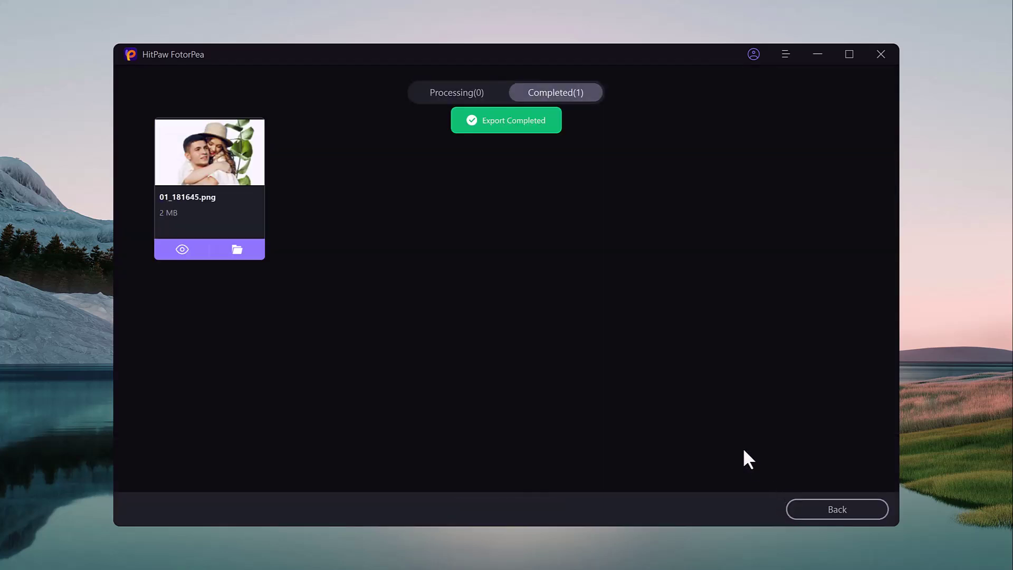
{"action": "left_click", "coordinate": [184, 248]}
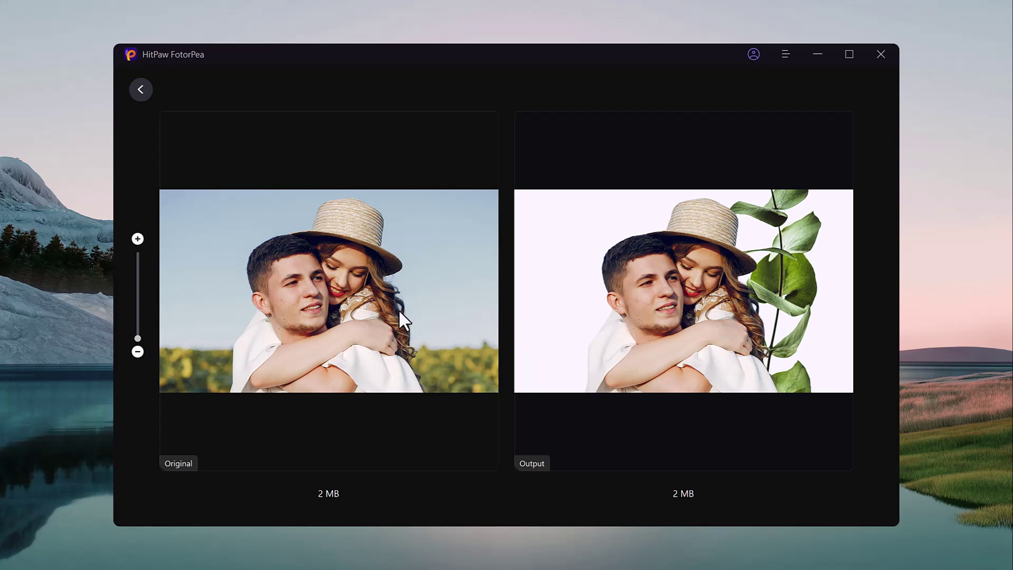
{"action": "left_click", "coordinate": [141, 90]}
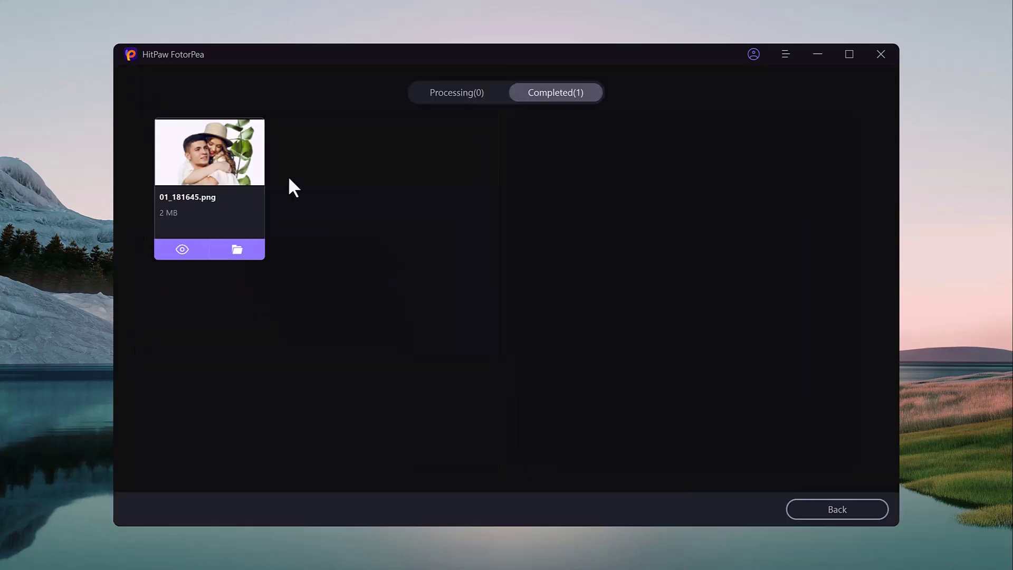
Back in the editor, put the first pink cloudy Sky backdrop behind the couple
{"action": "left_click", "coordinate": [815, 508]}
{"action": "scroll", "coordinate": [766, 345], "scroll_direction": "down", "scroll_amount": 1}
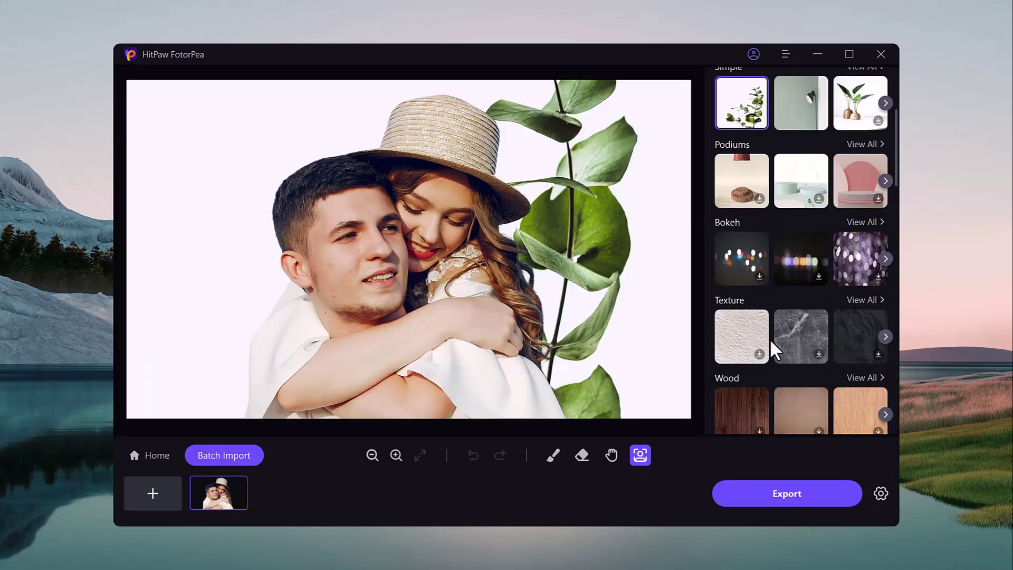
{"action": "scroll", "coordinate": [771, 340], "scroll_direction": "down", "scroll_amount": 5}
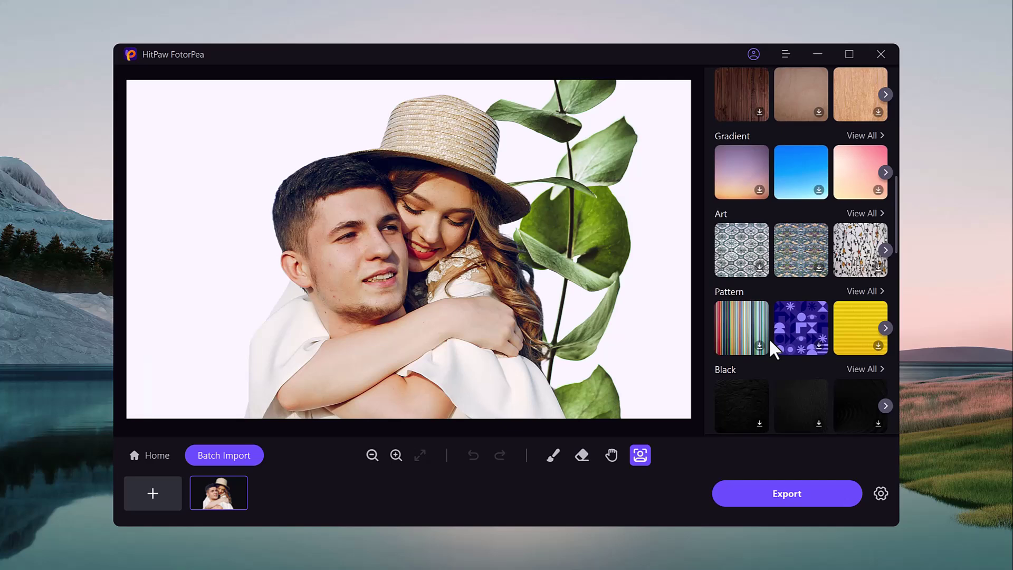
{"action": "scroll", "coordinate": [768, 338], "scroll_direction": "down", "scroll_amount": 5}
{"action": "left_click", "coordinate": [744, 327]}
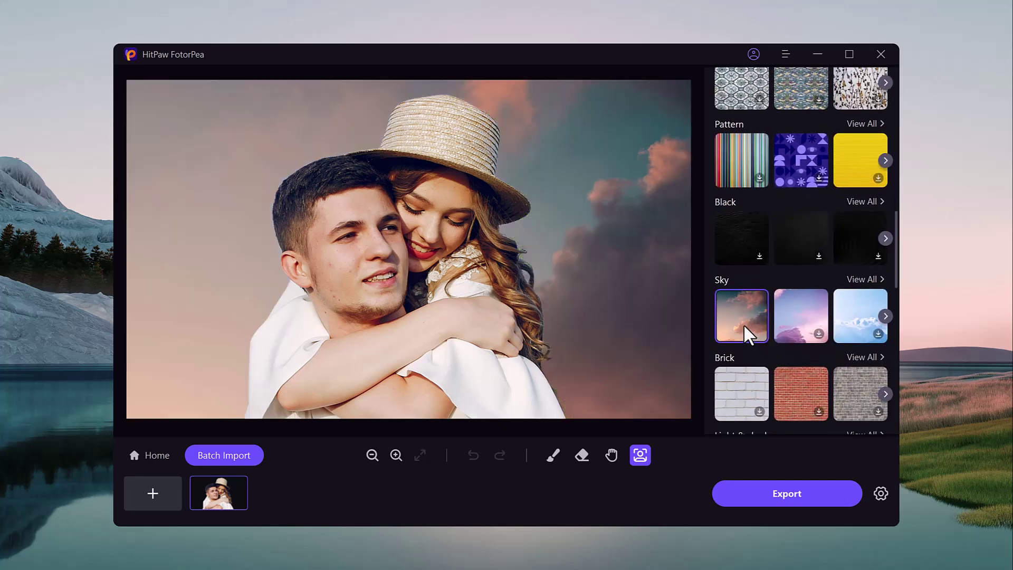
Export the sky version as 01_181800.png and compare it with the original
{"action": "left_click", "coordinate": [797, 494]}
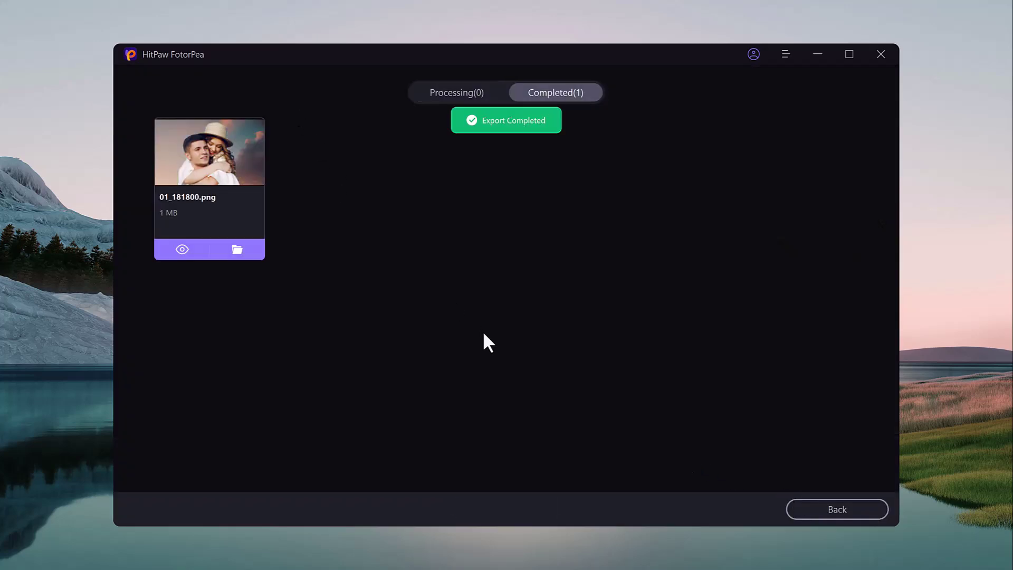
{"action": "left_click", "coordinate": [181, 250]}
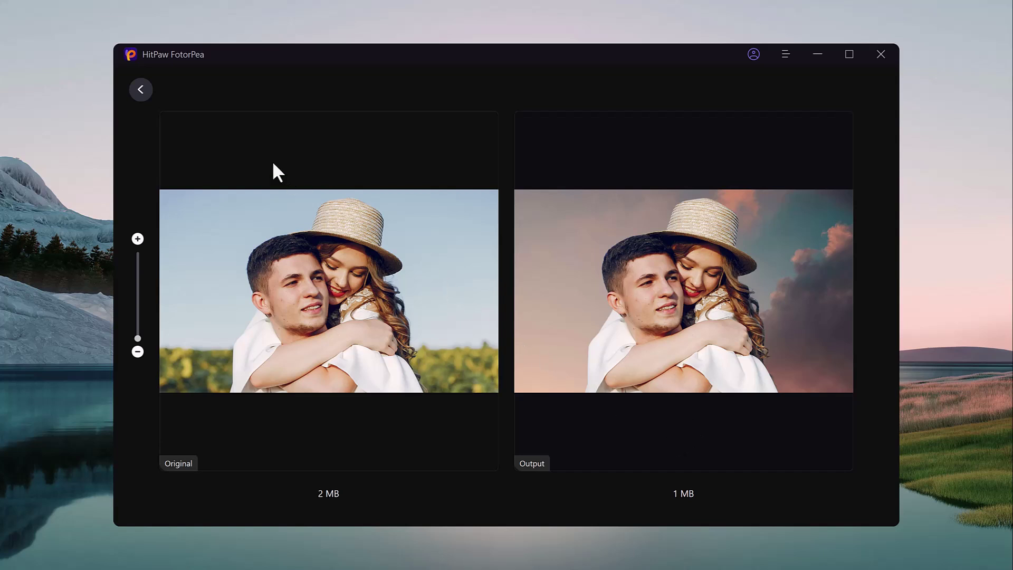
{"action": "left_click", "coordinate": [141, 90]}
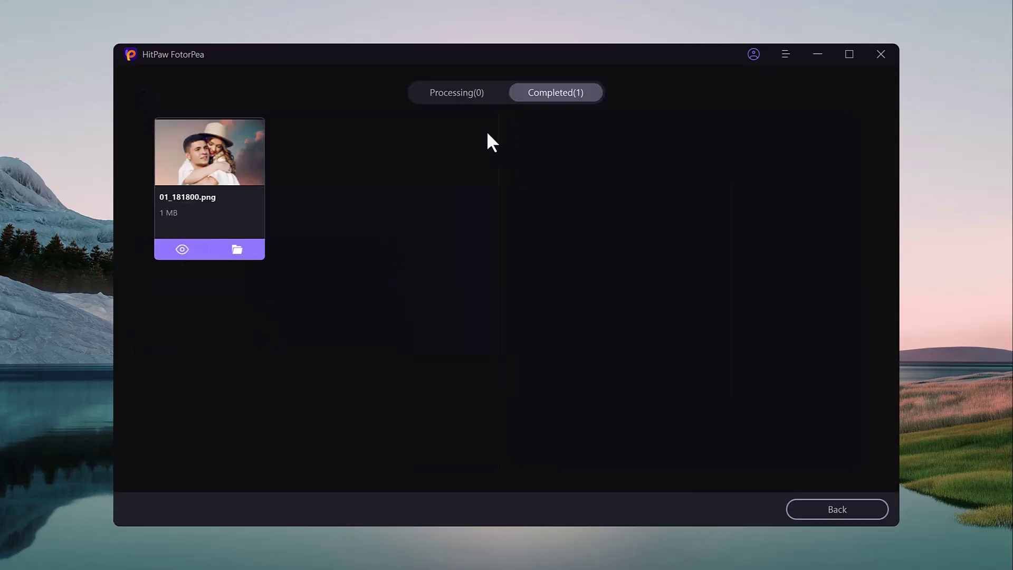
Return Home without keeping the couple file, then scroll down the Home page and back up
{"action": "left_click", "coordinate": [851, 508]}
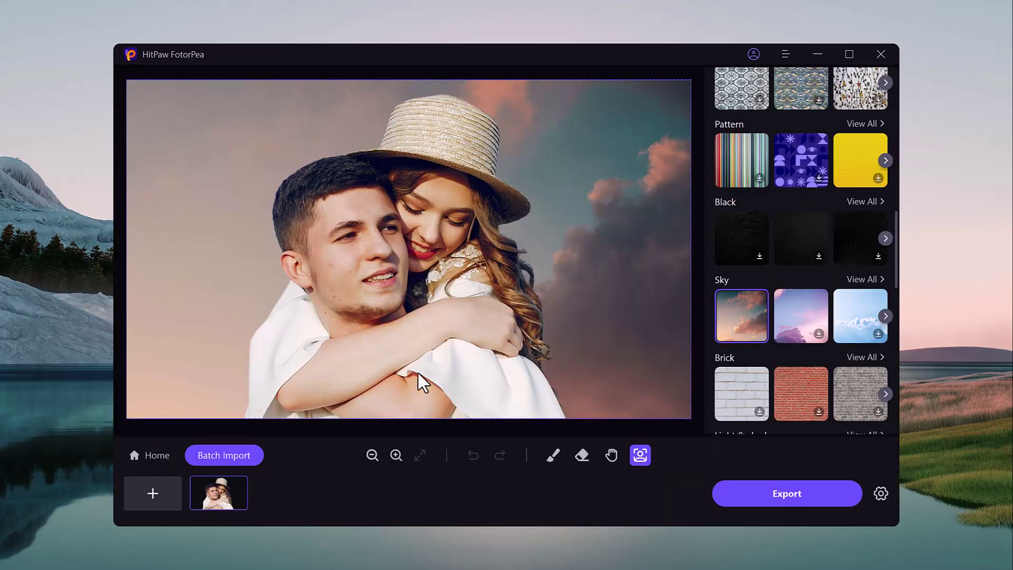
{"action": "left_click", "coordinate": [157, 449]}
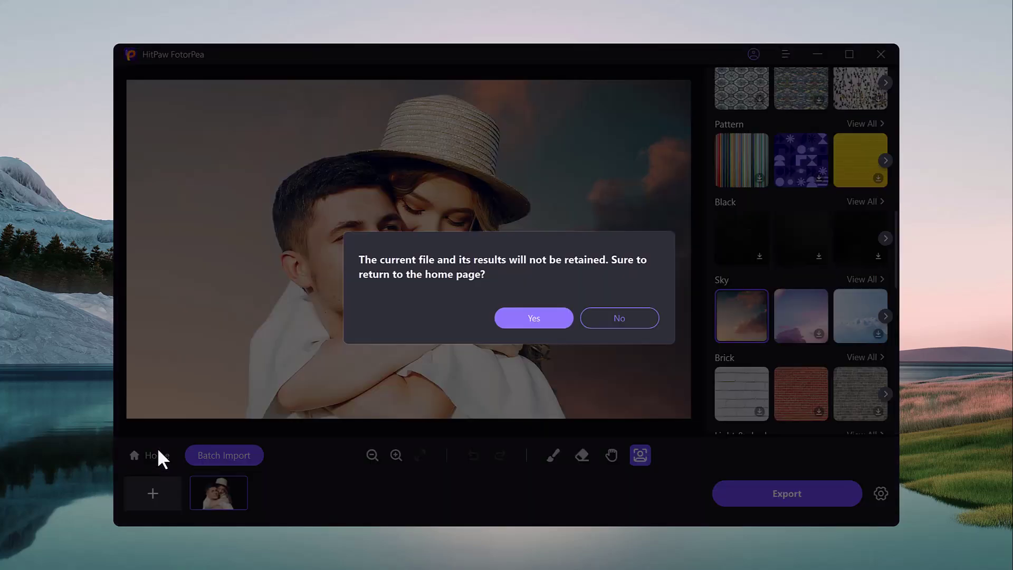
{"action": "left_click", "coordinate": [533, 319]}
{"action": "scroll", "coordinate": [608, 382], "scroll_direction": "down", "scroll_amount": 10}
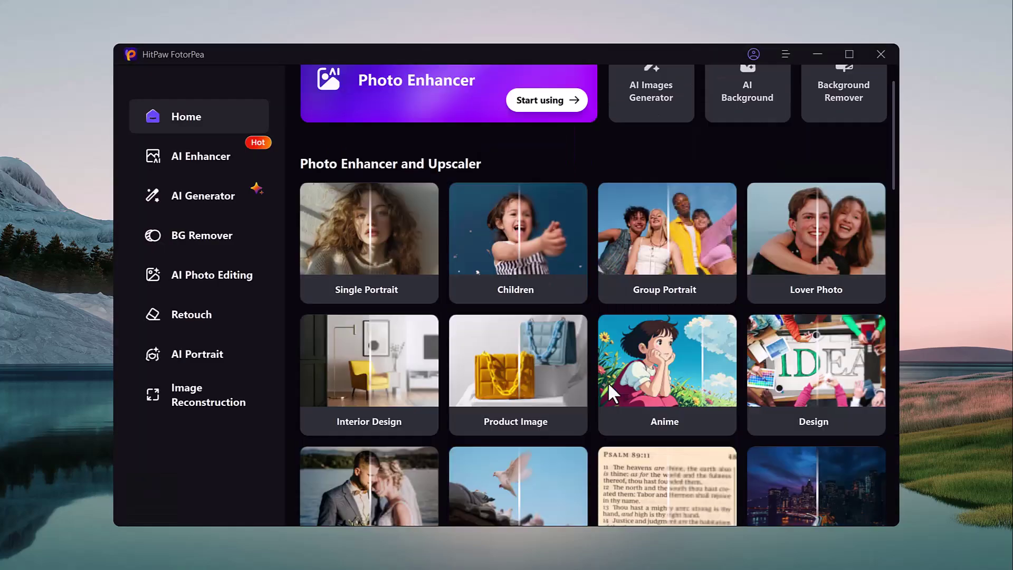
{"action": "scroll", "coordinate": [608, 381], "scroll_direction": "down", "scroll_amount": 15}
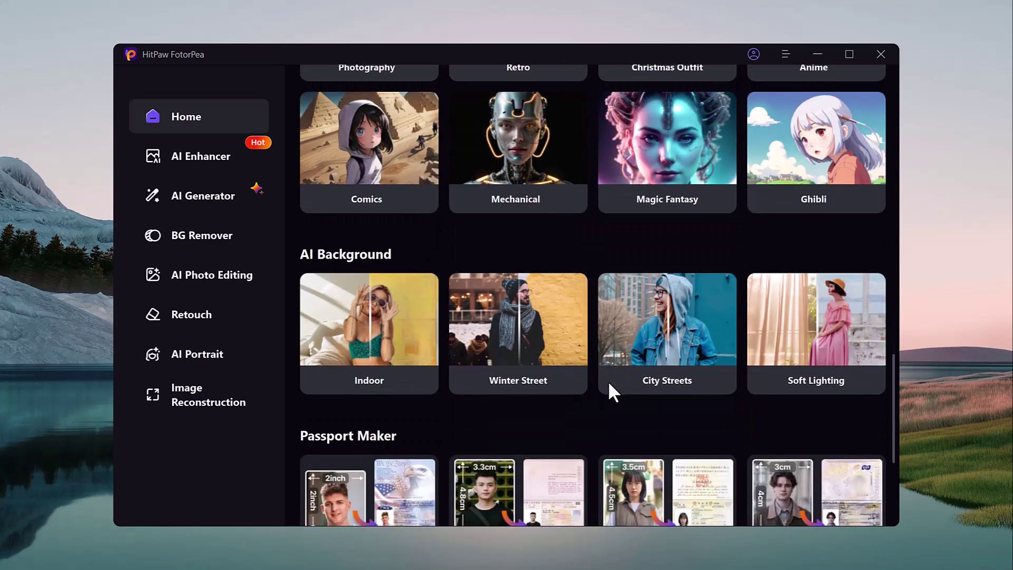
{"action": "scroll", "coordinate": [609, 383], "scroll_direction": "up", "scroll_amount": 10}
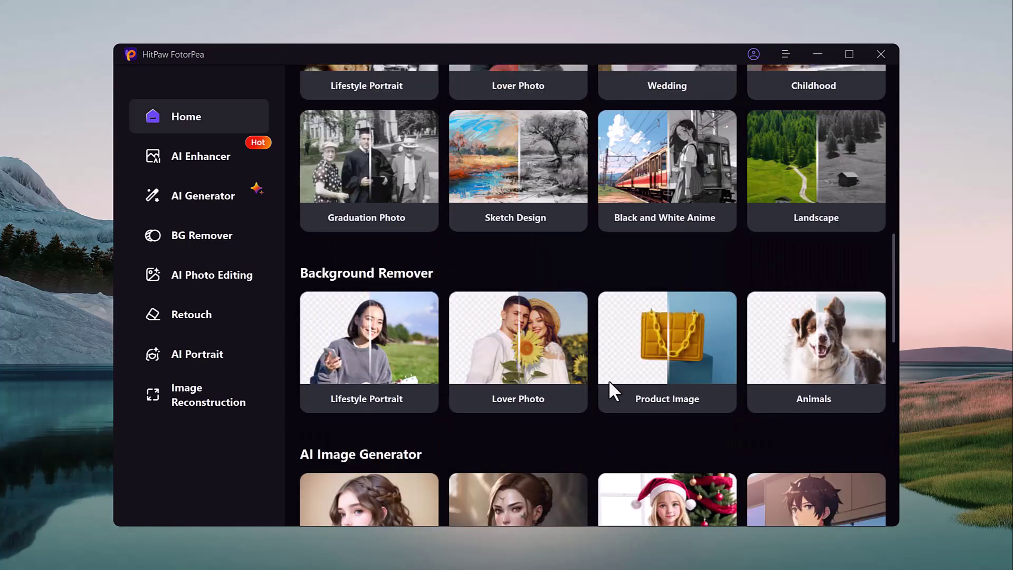
{"action": "scroll", "coordinate": [610, 382], "scroll_direction": "up", "scroll_amount": 8}
{"action": "scroll", "coordinate": [610, 383], "scroll_direction": "up", "scroll_amount": 5}
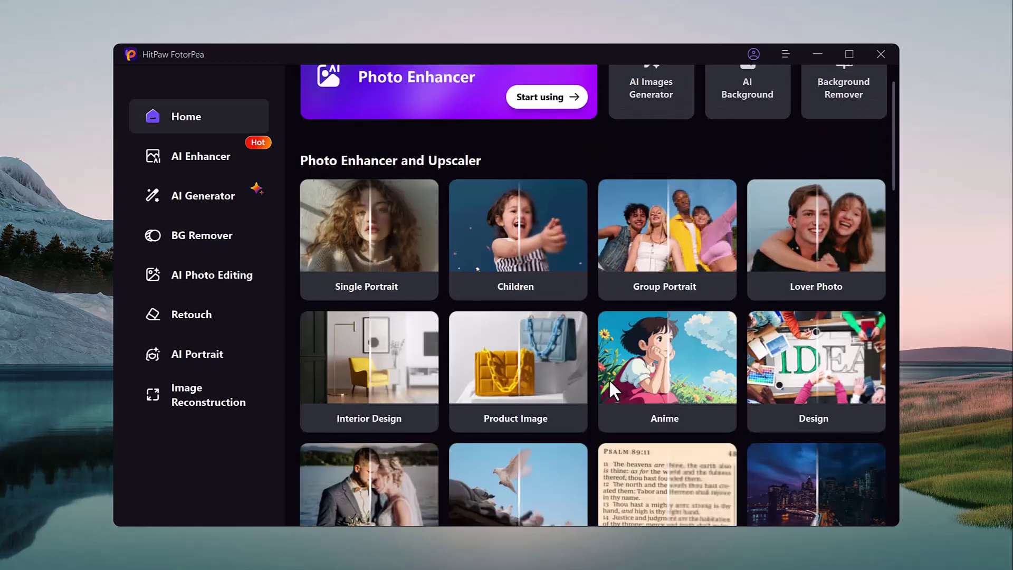